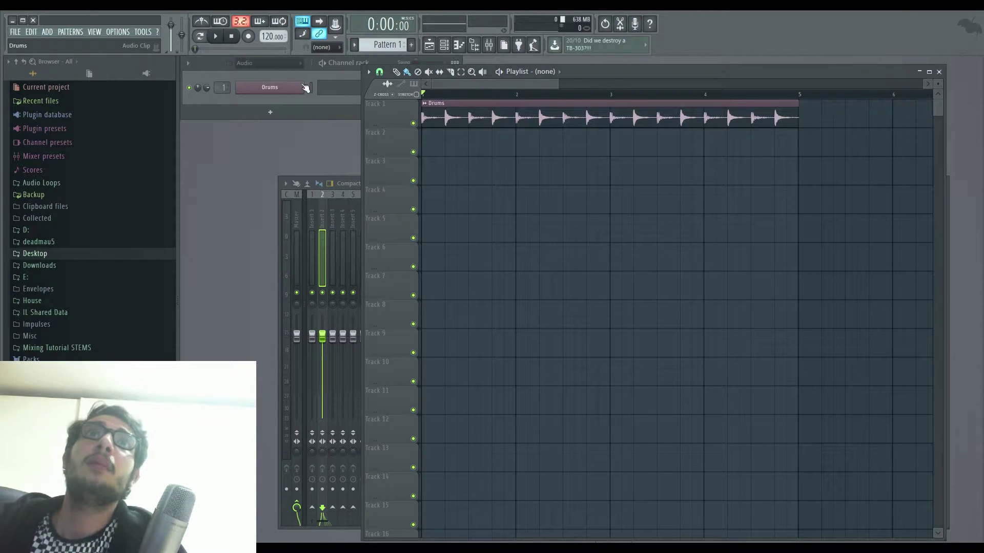
Clone the Drums channel and route the clone to mixer track 2
click(533, 109)
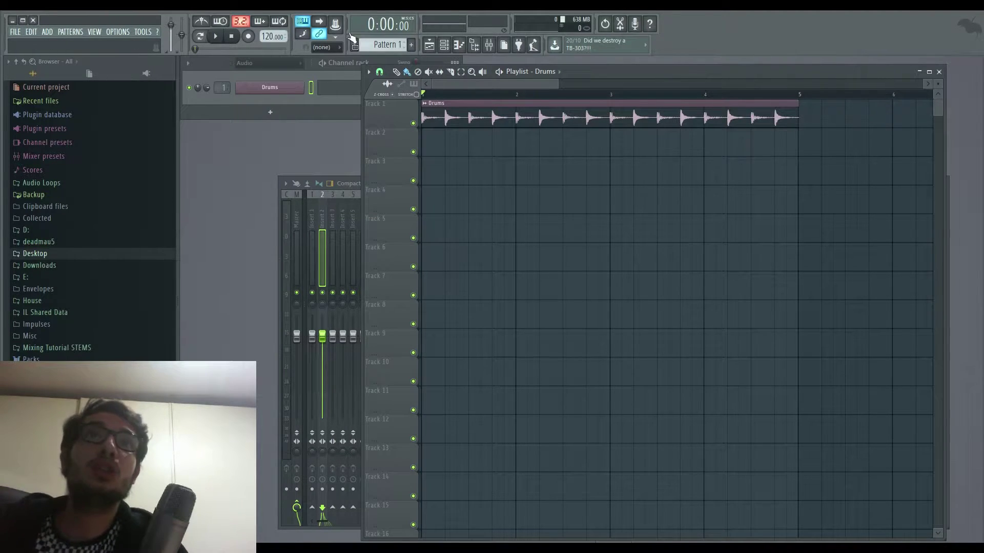
right_click(287, 88)
click(343, 177)
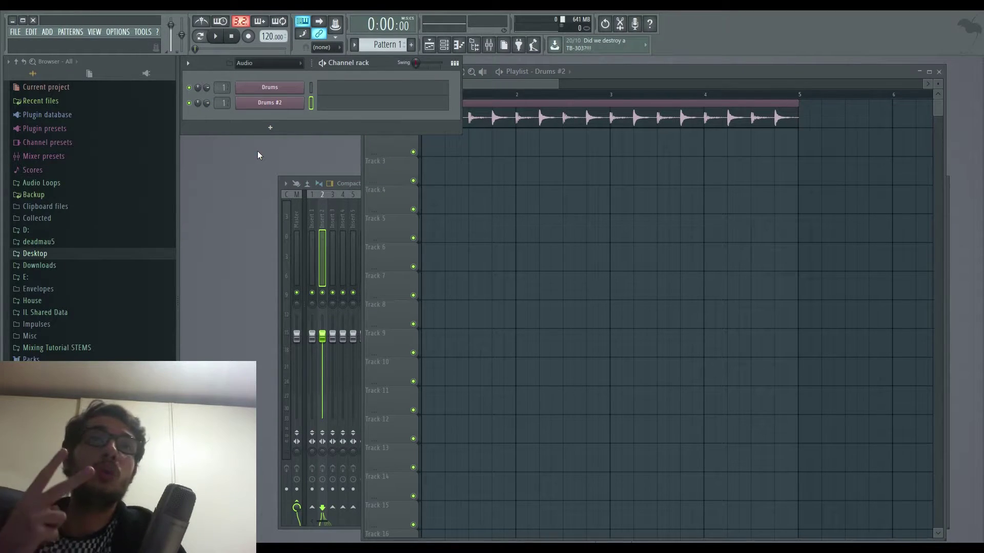
scroll(223, 105, up, 1)
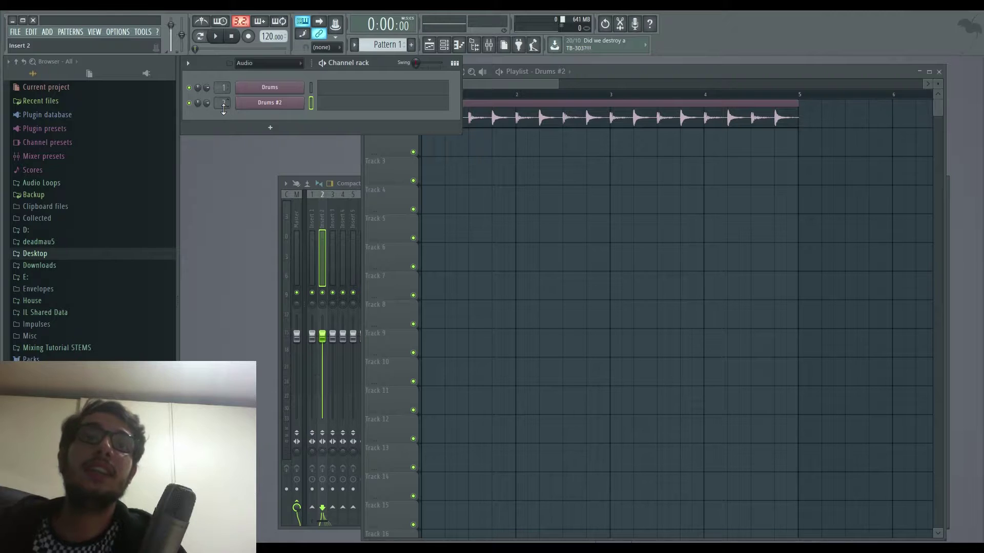
Place the Drums #2 sample at the start of playlist track 2 and close its channel settings
click(269, 103)
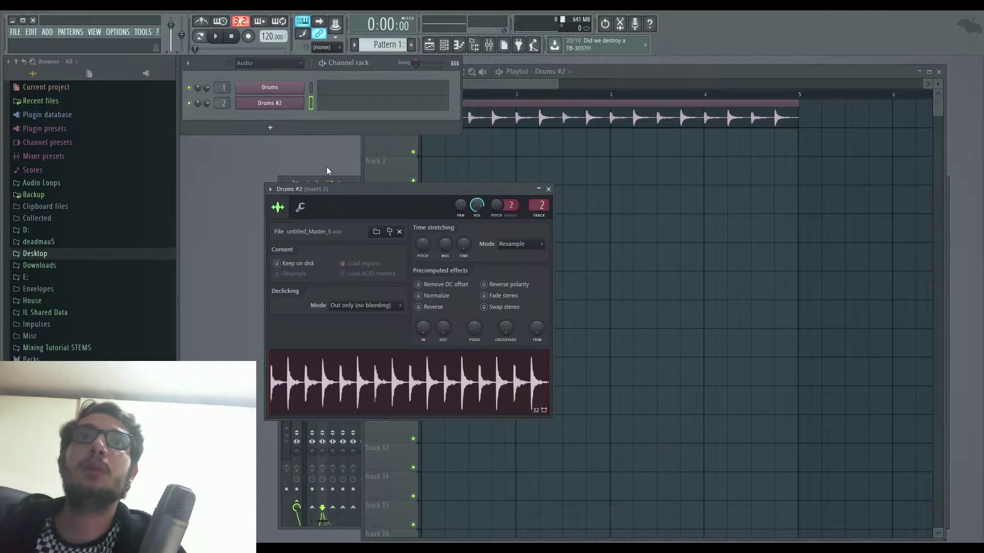
drag(346, 370, 492, 145)
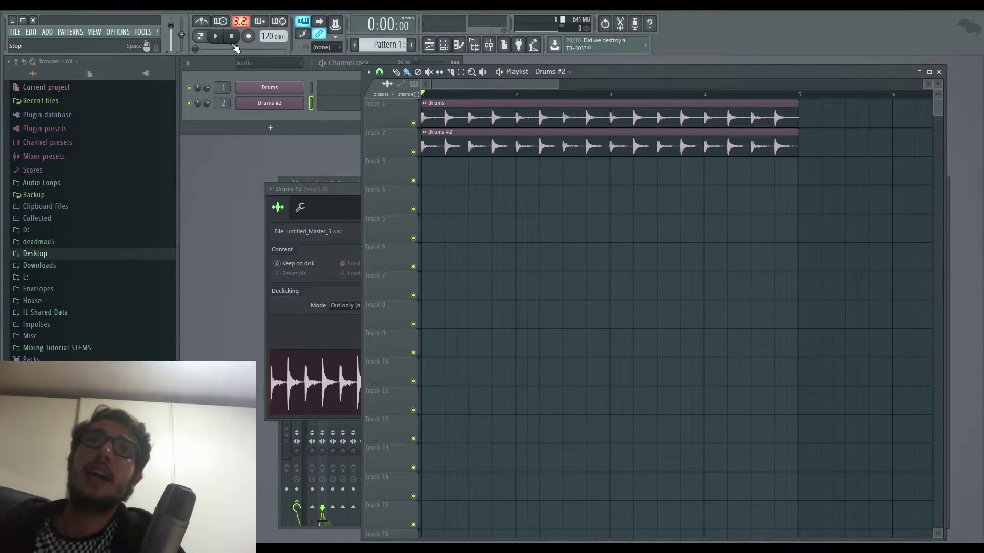
click(355, 194)
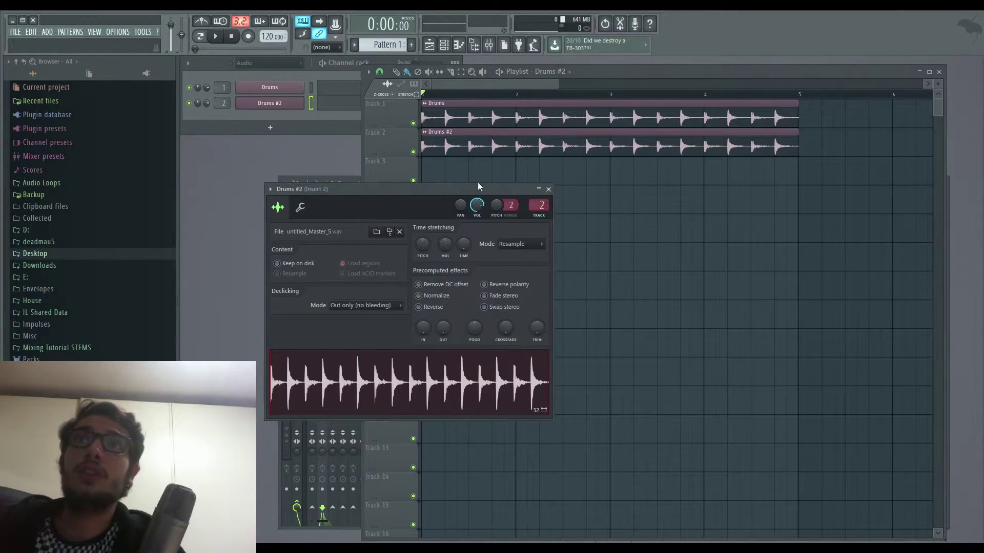
click(548, 189)
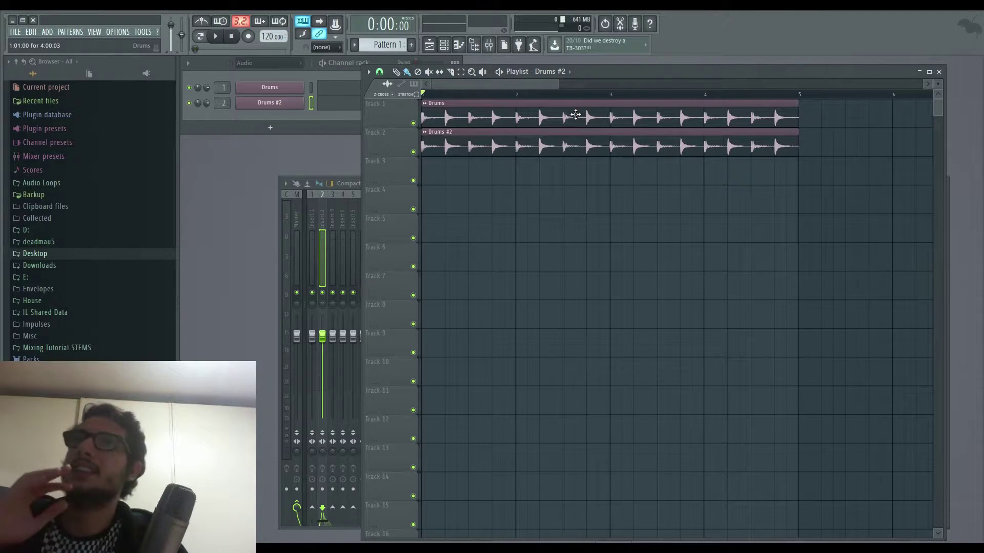
Solo mixer Insert 2 and load Maximus into its first effect slot
click(311, 253)
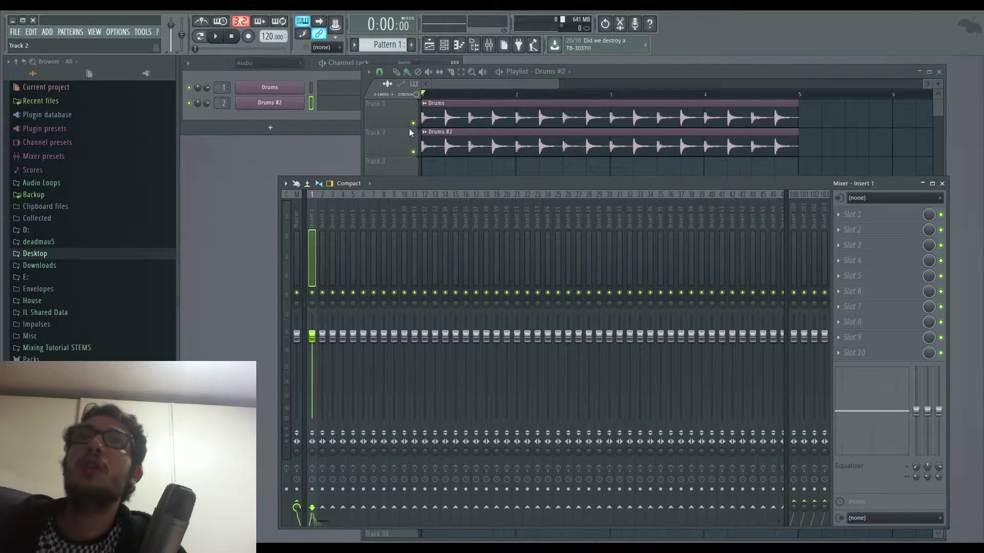
click(437, 139)
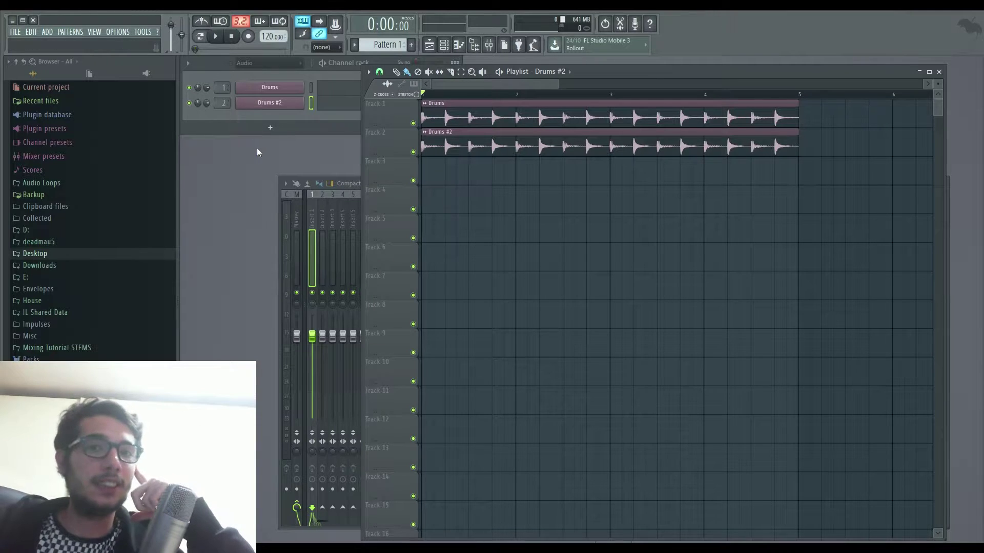
click(324, 256)
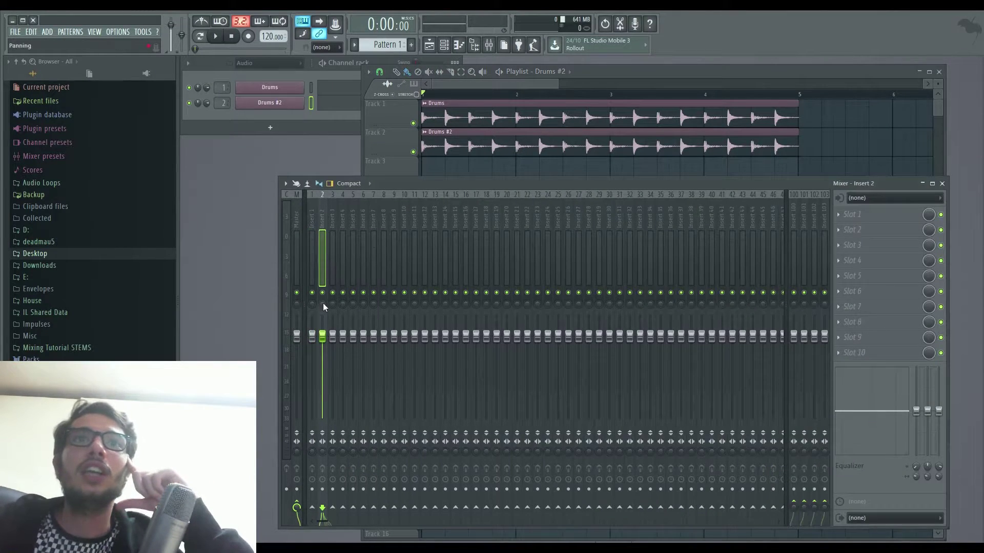
right_click(327, 293)
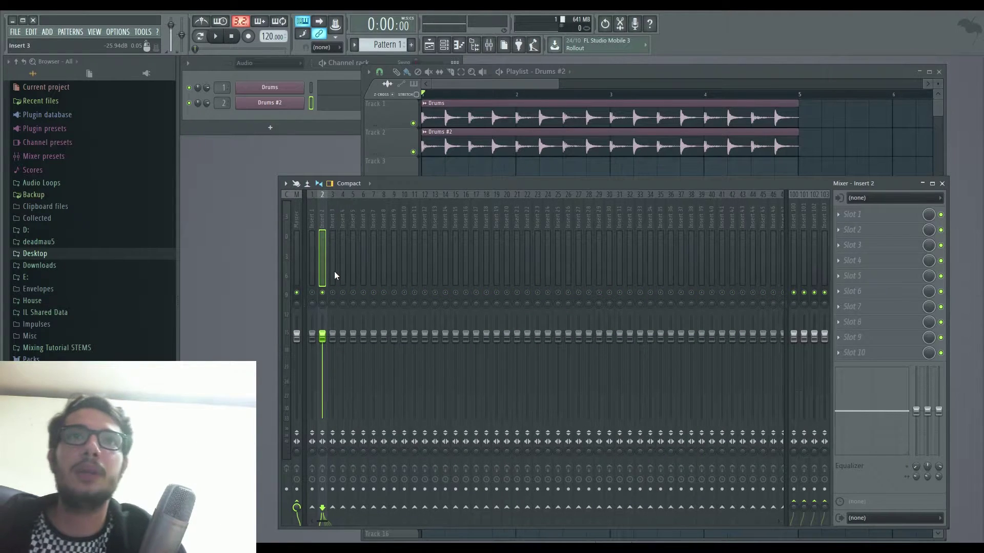
click(842, 216)
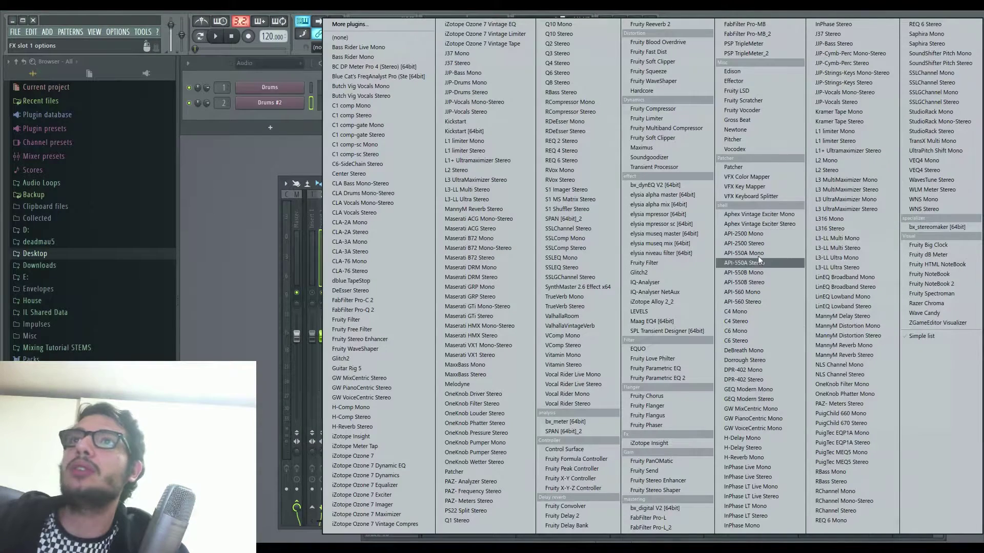
click(669, 150)
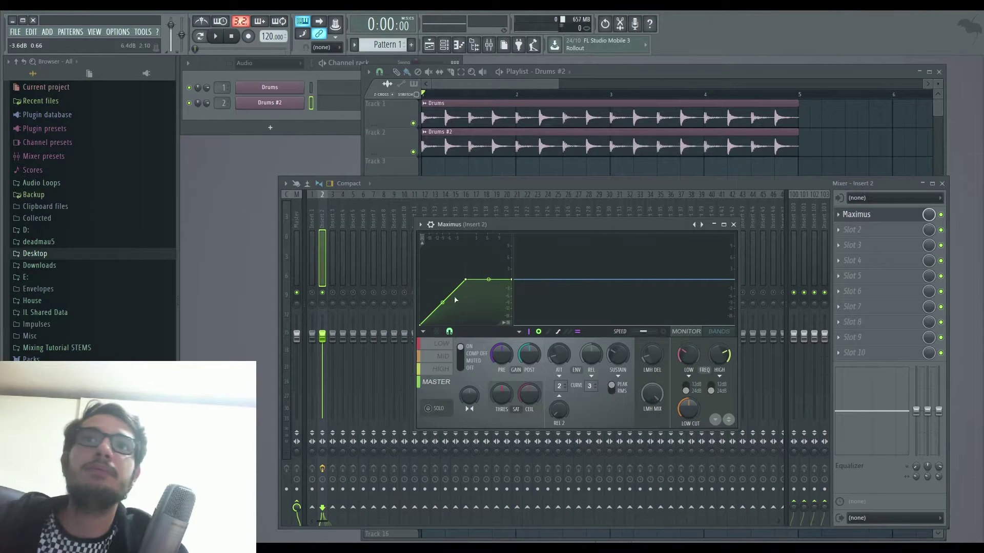
Show the frequency bands in Maximus and switch the low and high bands off
click(449, 346)
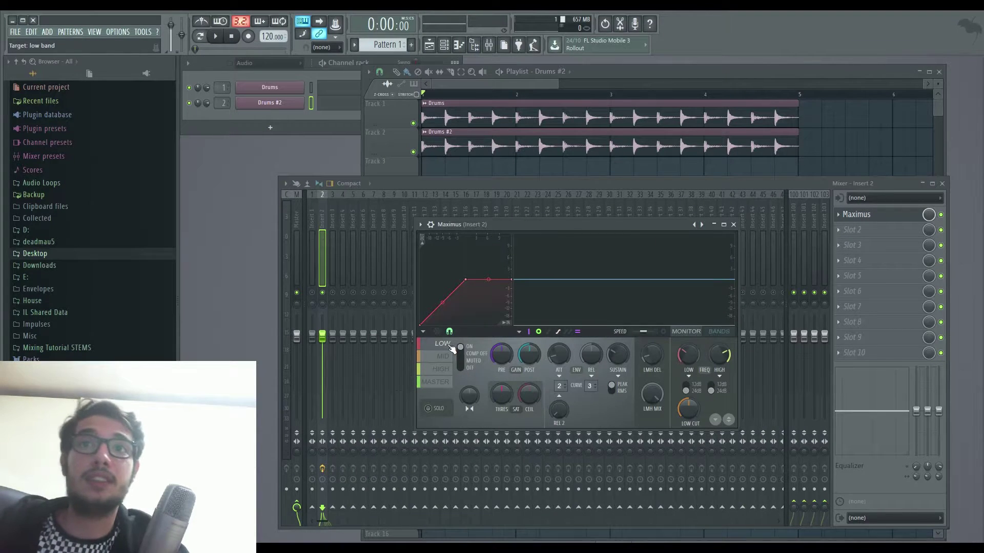
click(719, 331)
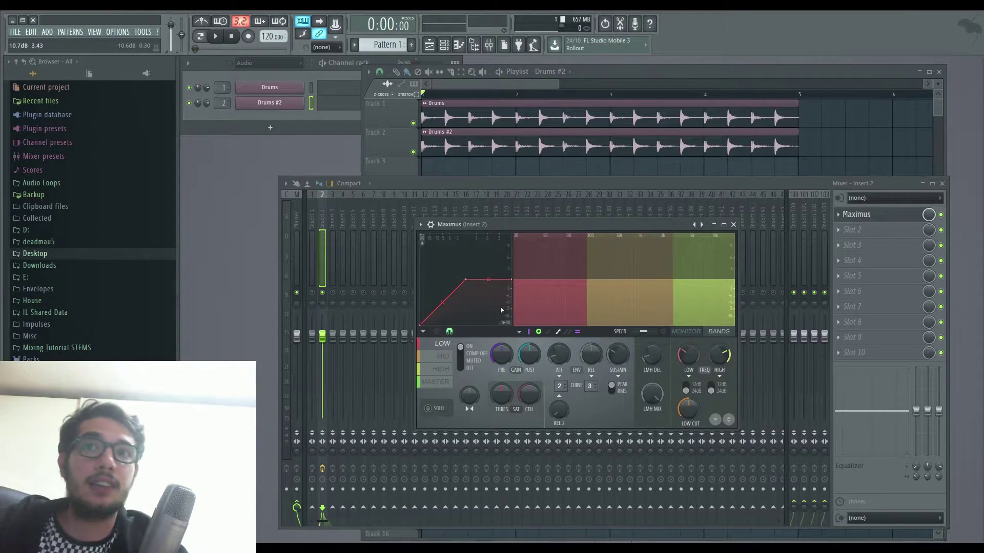
click(460, 368)
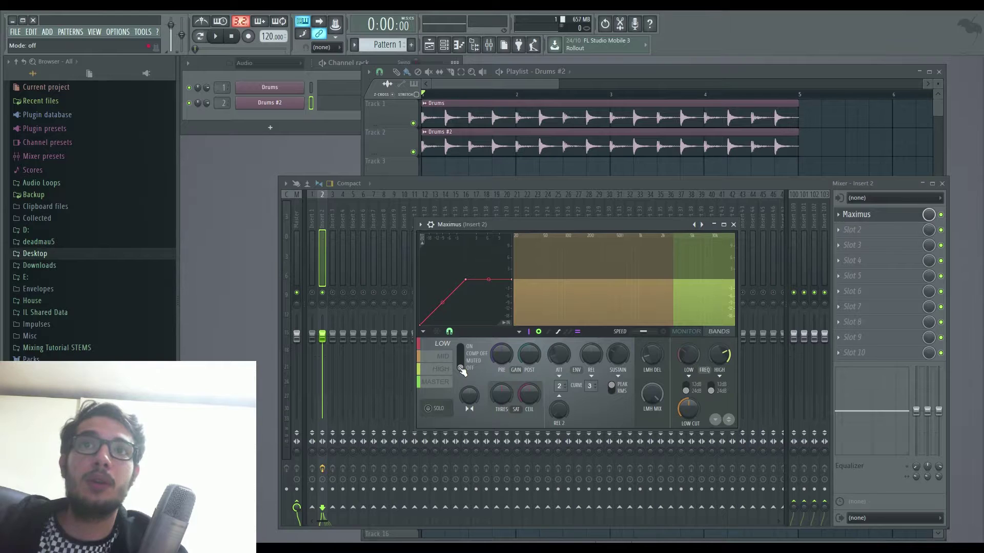
click(443, 369)
click(460, 368)
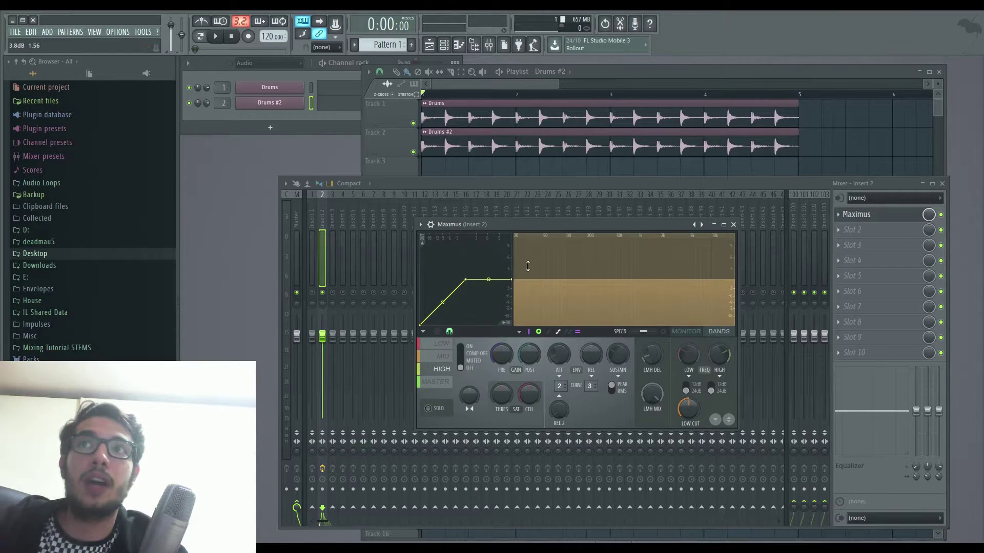
Return the Maximus display to the monitor view and select the mid band for editing
click(443, 356)
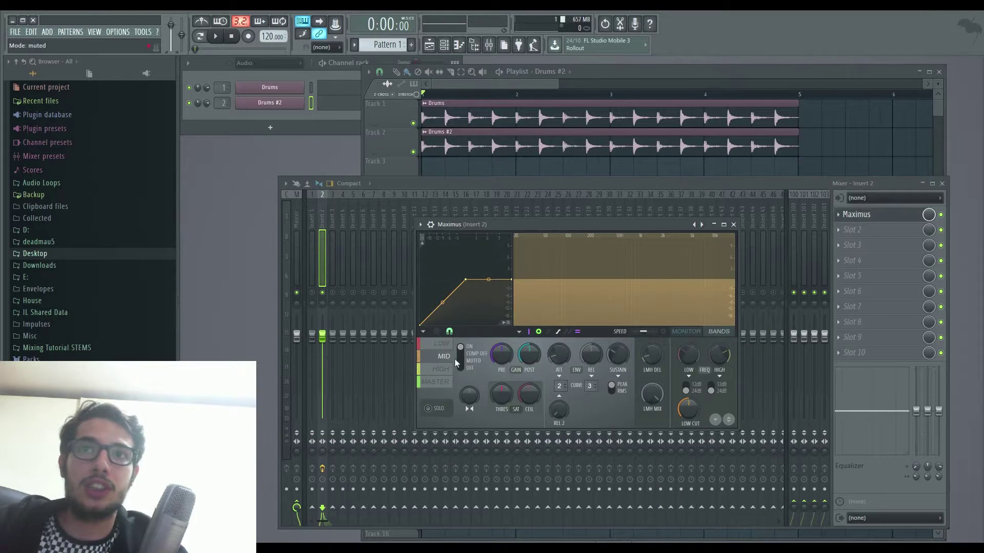
click(437, 383)
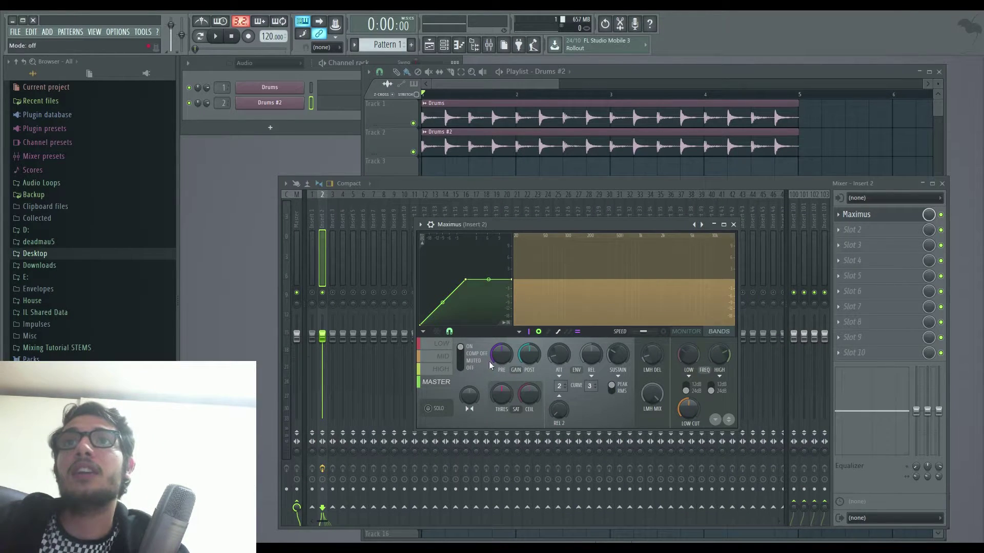
click(691, 332)
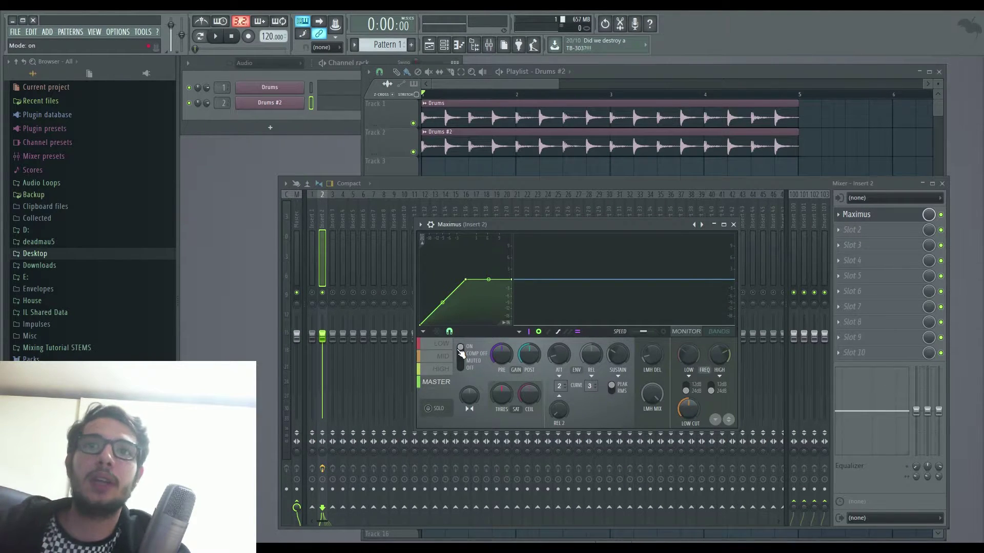
click(445, 357)
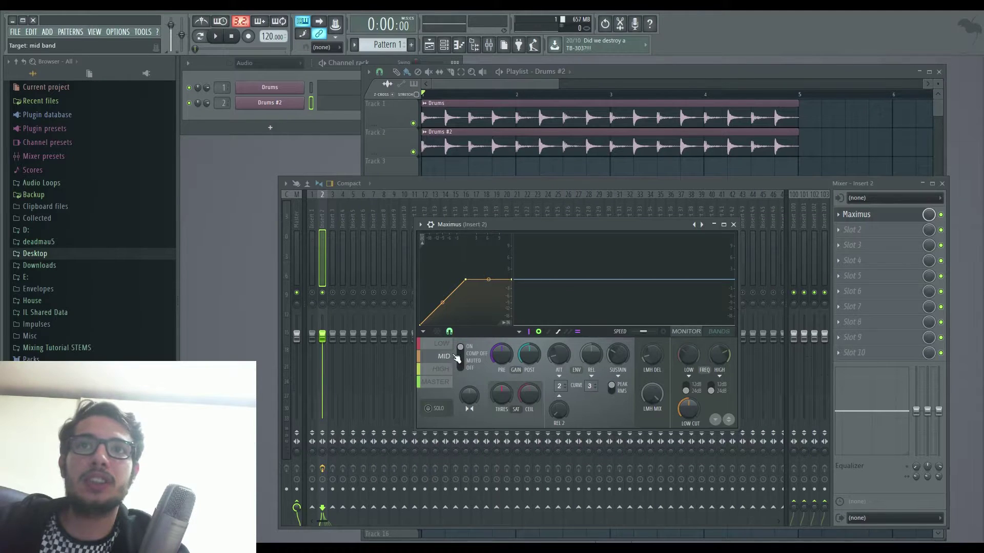
click(441, 383)
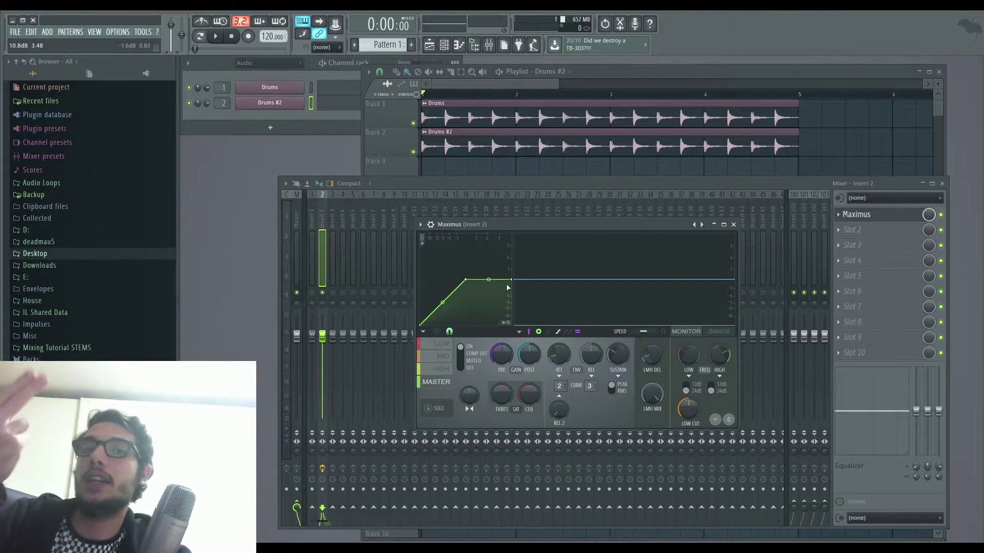
click(452, 357)
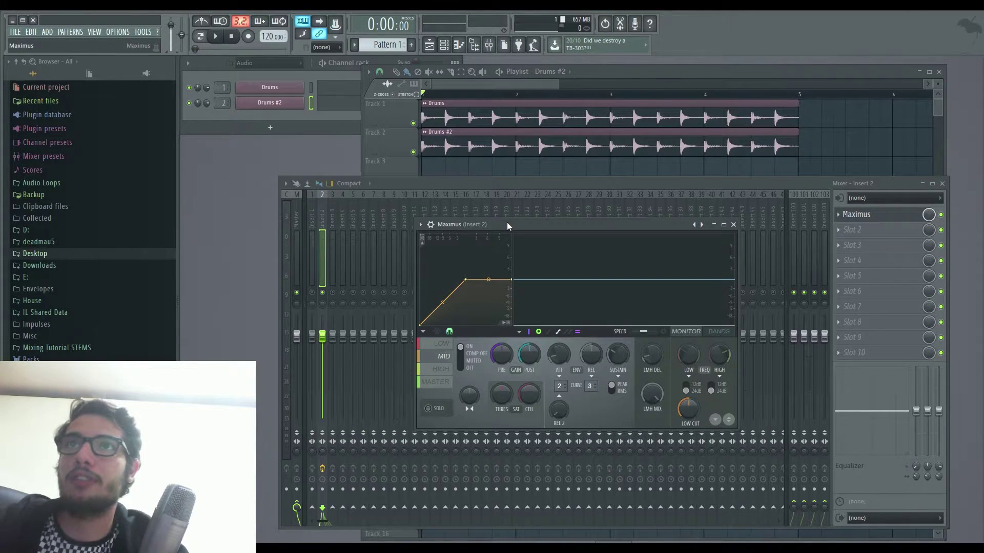
Adjust the mid band's release slightly while auditioning the drum loop, and stop playback
key(space)
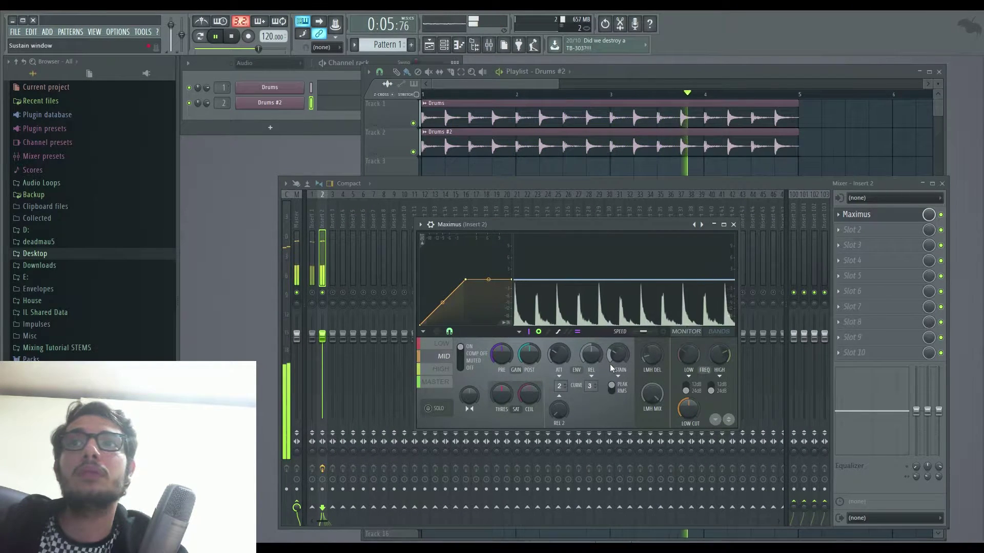
drag(595, 361, 595, 353)
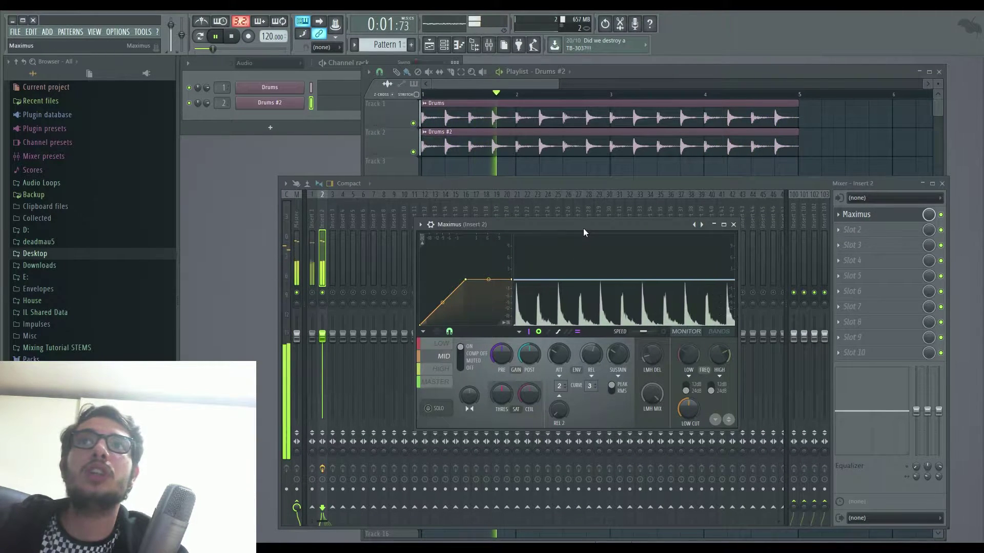
key(space)
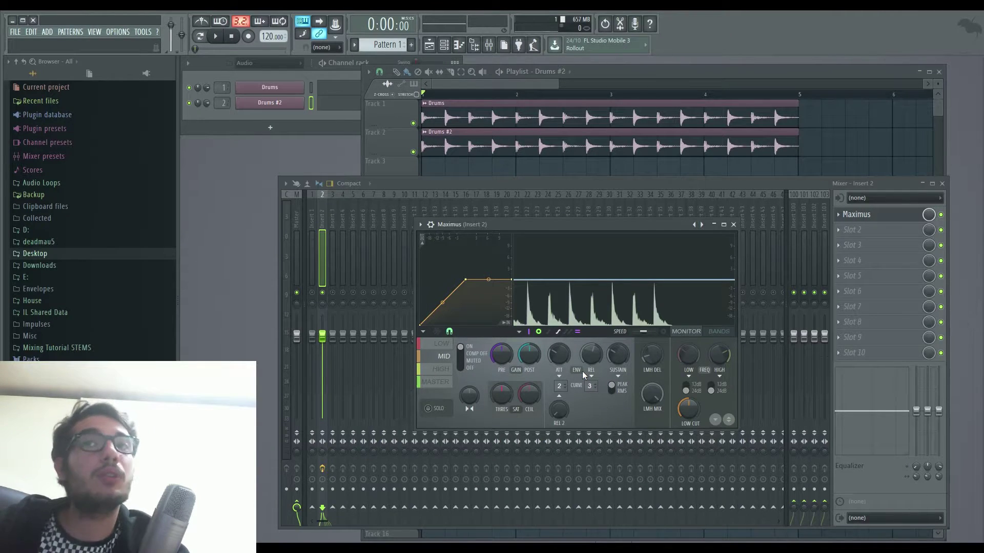
Reshape the mid band's compression curve during playback by lowering its knee and its end point for a flatter upper section
key(space)
drag(467, 281, 445, 304)
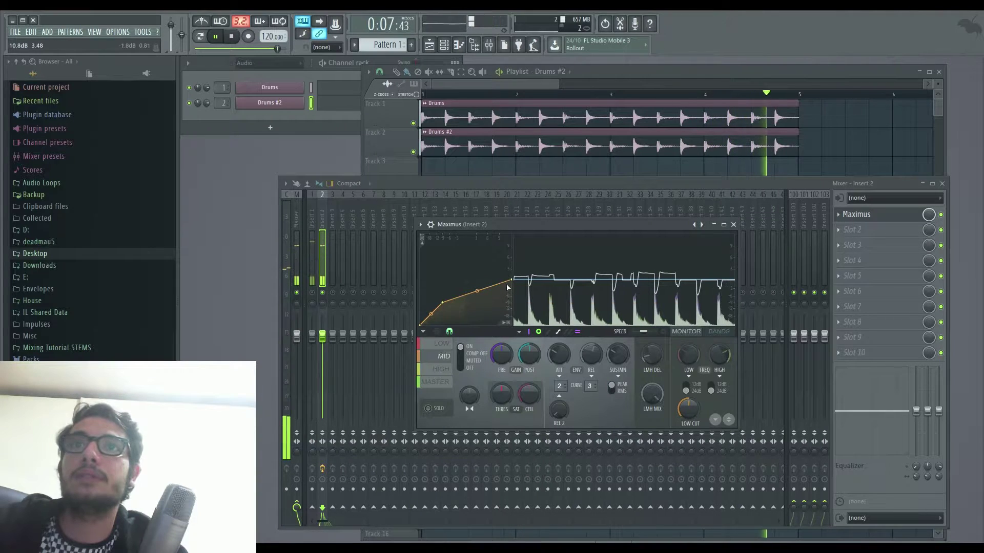
drag(513, 281, 477, 289)
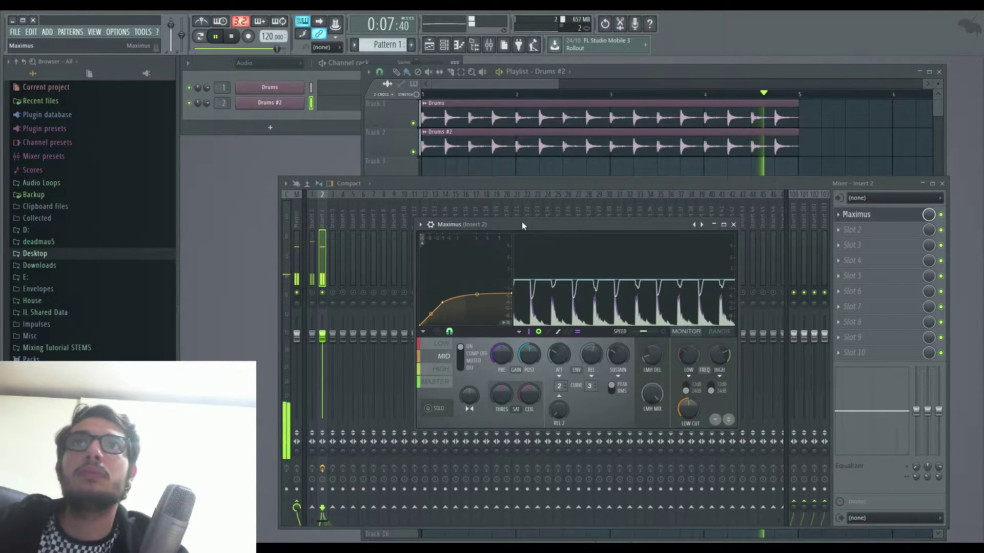
key(space)
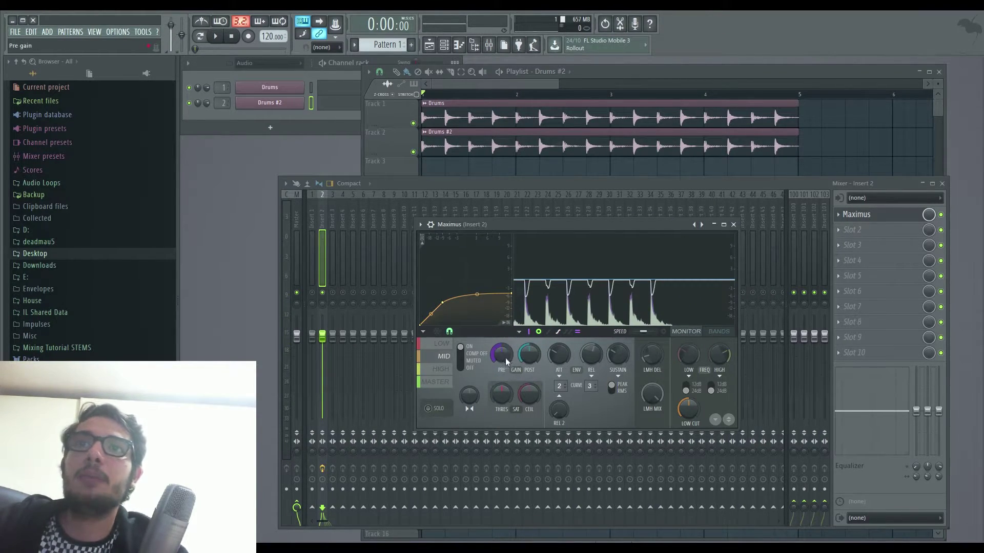
Raise the mid band's pre gain to about 11.5 dB while the loop plays, and stop playback
key(space)
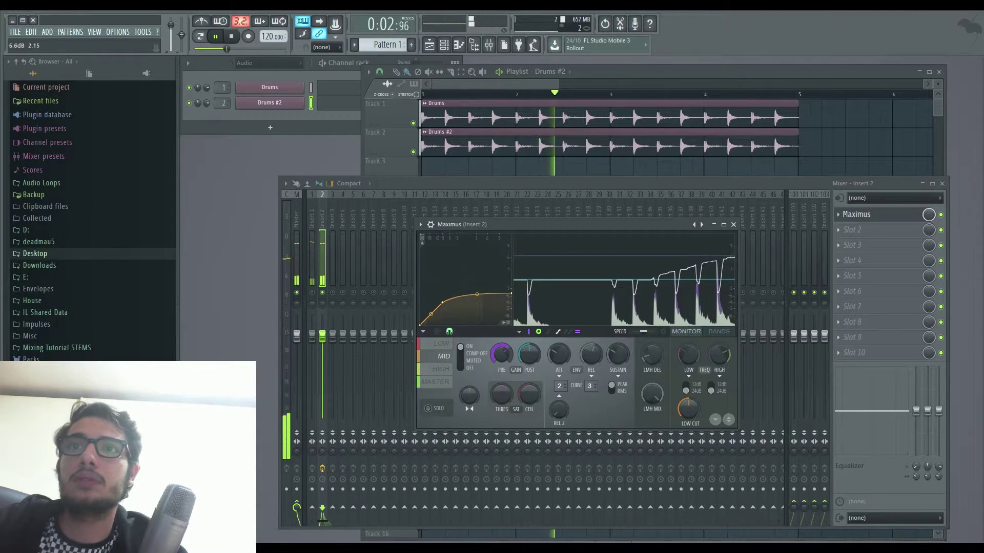
drag(502, 354, 502, 344)
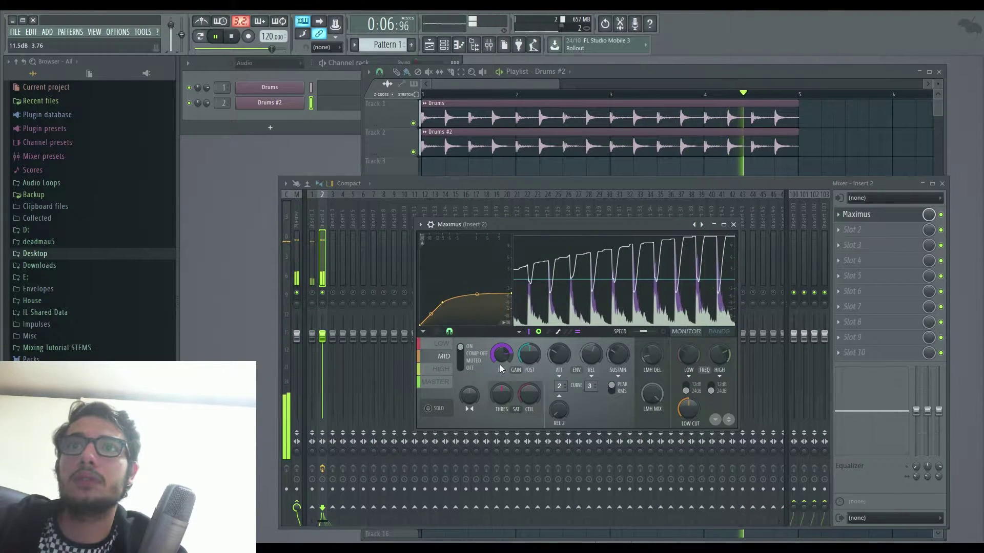
key(space)
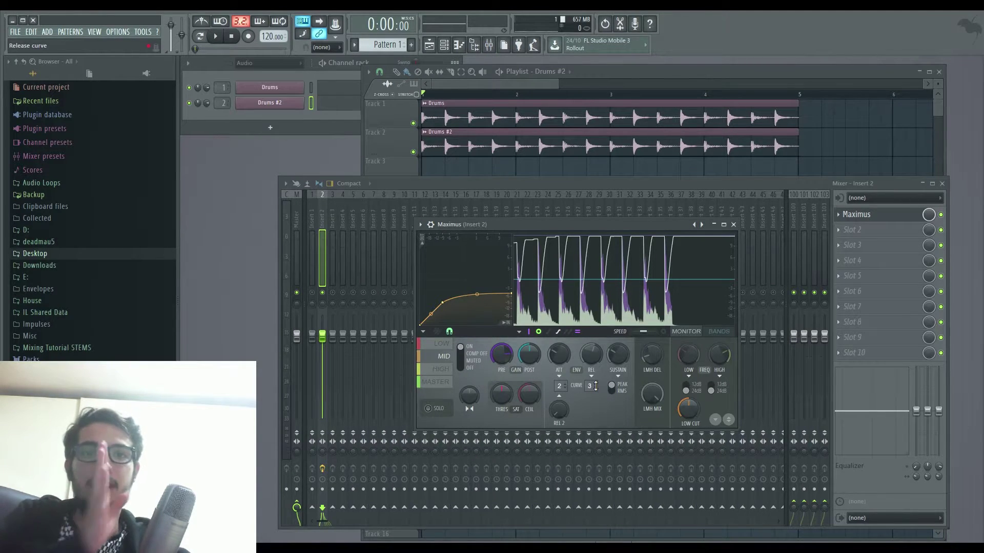
Audition the loop and sweep the Maximus LMH mix from about 2% up to full to compare dry and compressed sound
key(space)
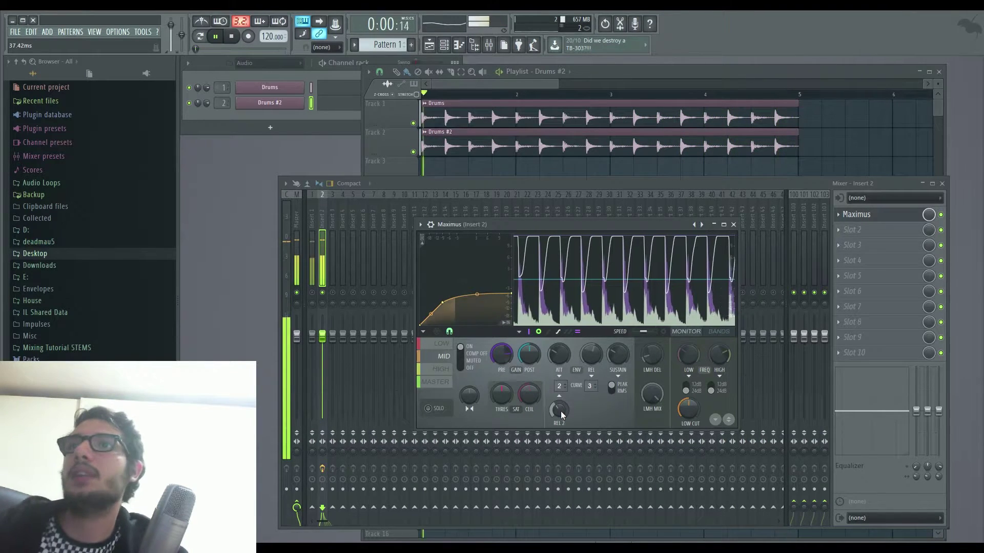
key(space)
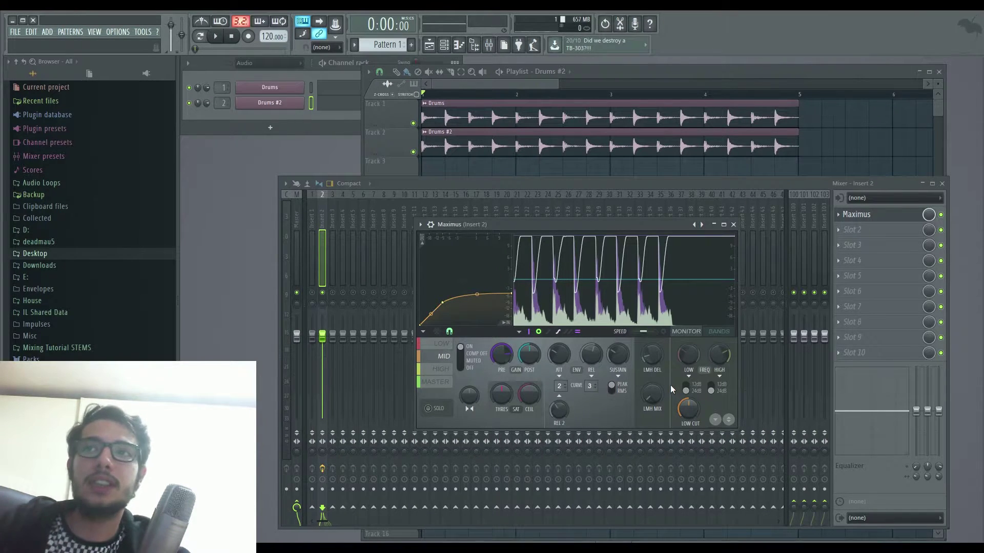
key(space)
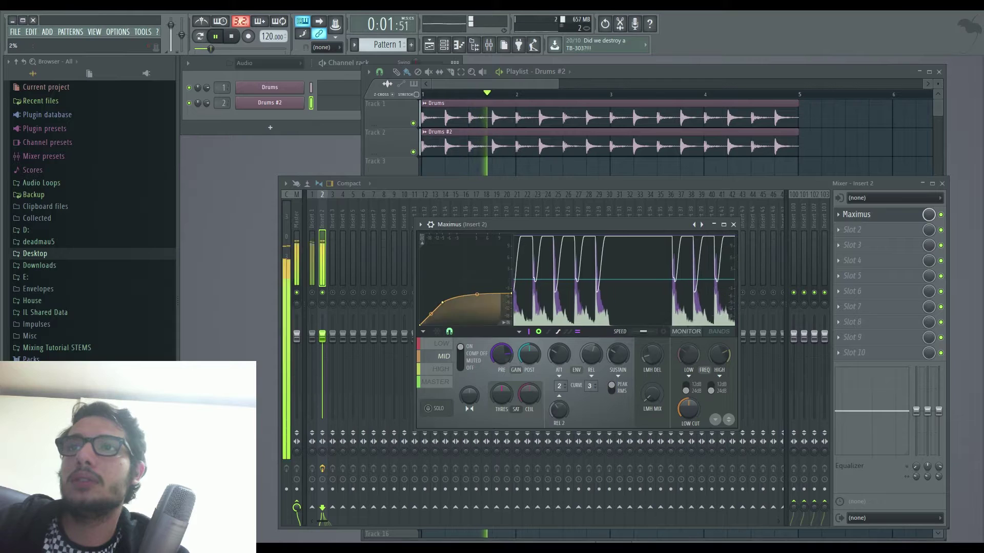
drag(653, 395, 653, 341)
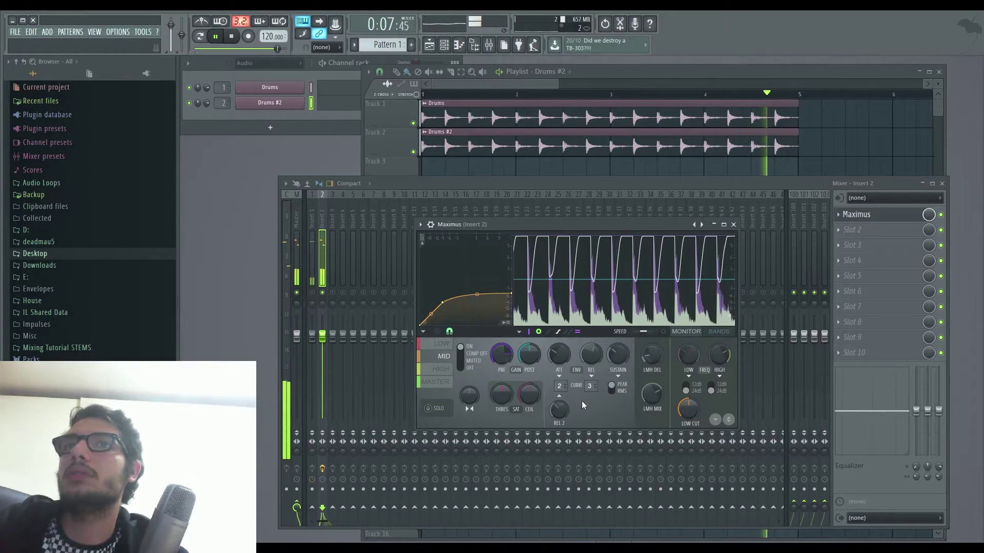
Raise the mid band's pre gain slightly further during playback, close Maximus, and stop playback
drag(498, 356, 498, 343)
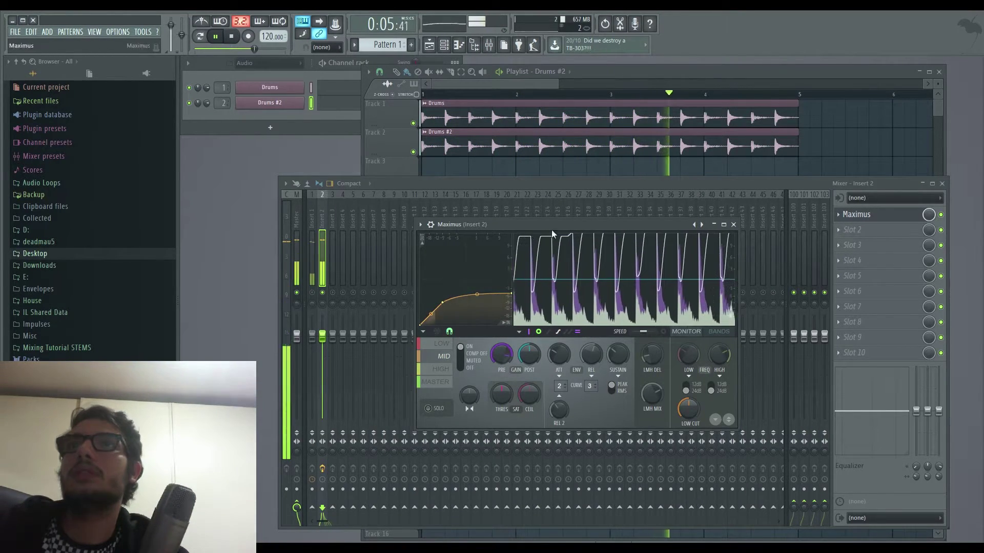
click(733, 225)
key(space)
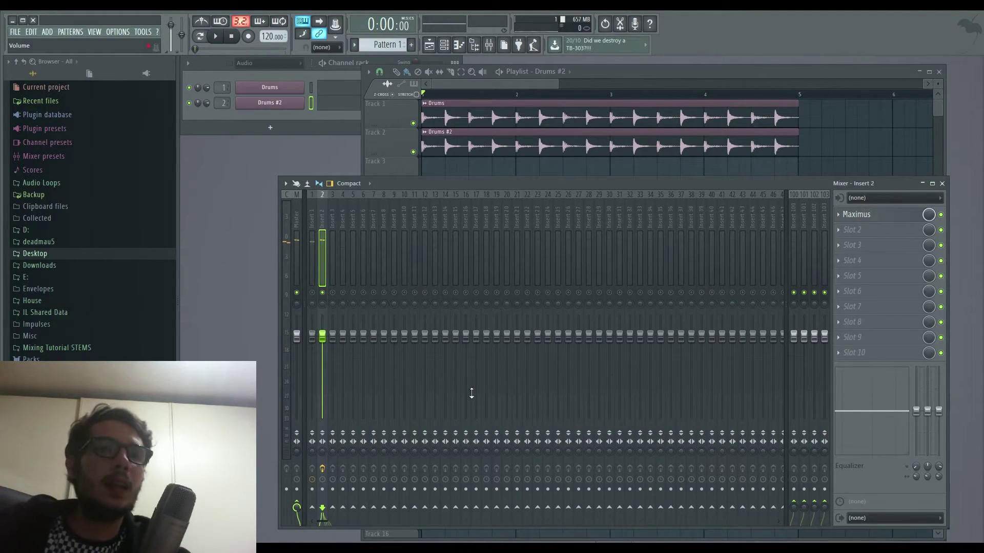
Unsolo mixer insert 2 and blend it under the dry loop, pulling its fader fully down and raising it partway during playback
ctrl+click(323, 294)
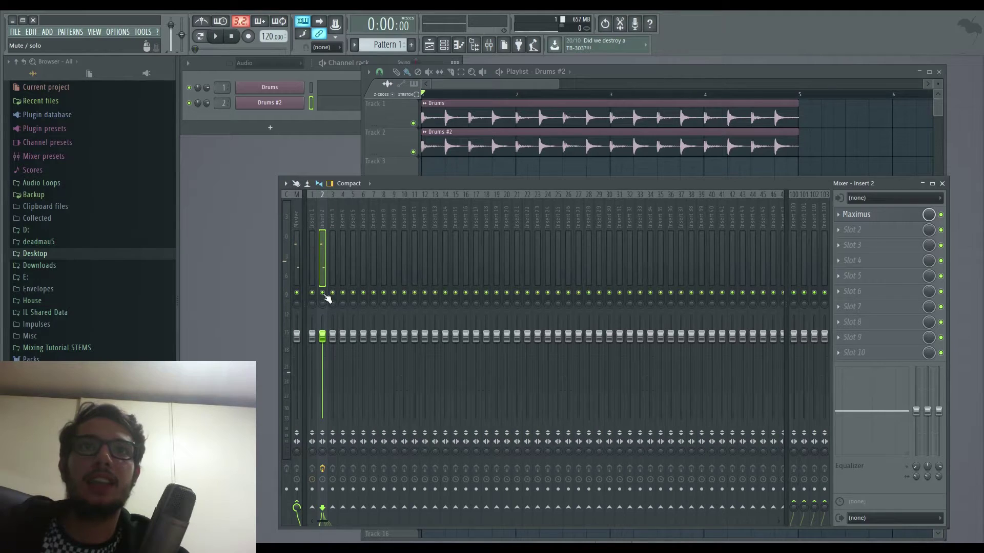
drag(326, 339, 326, 418)
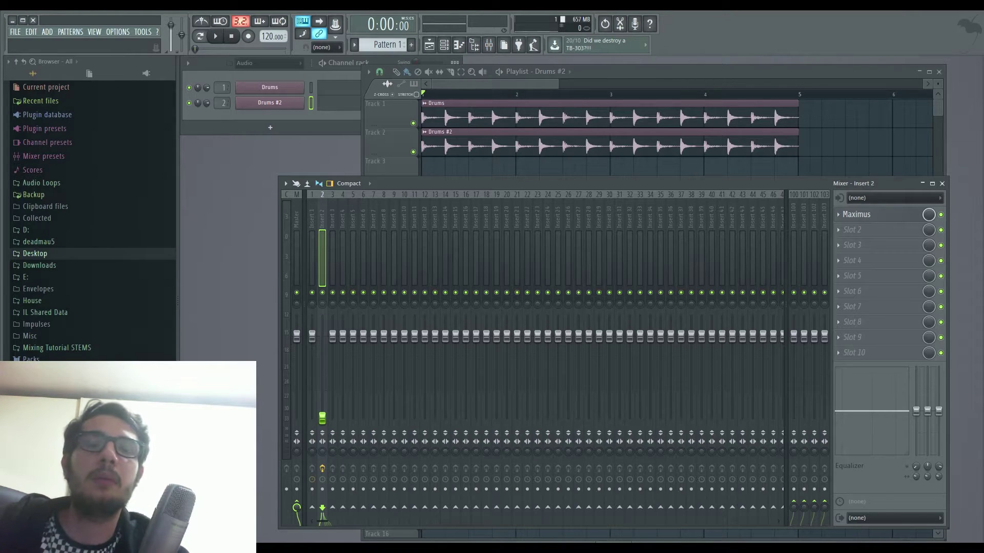
key(space)
drag(327, 427, 322, 377)
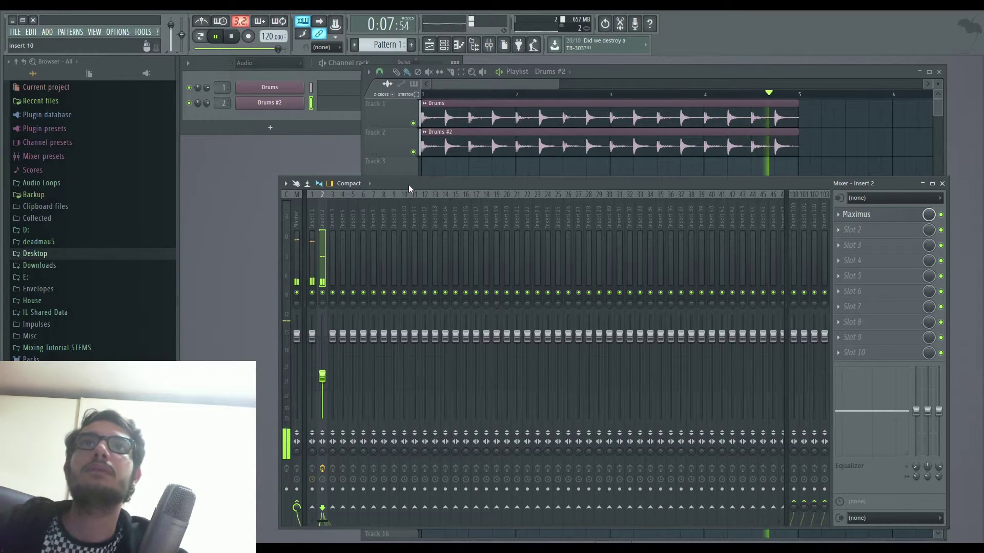
key(space)
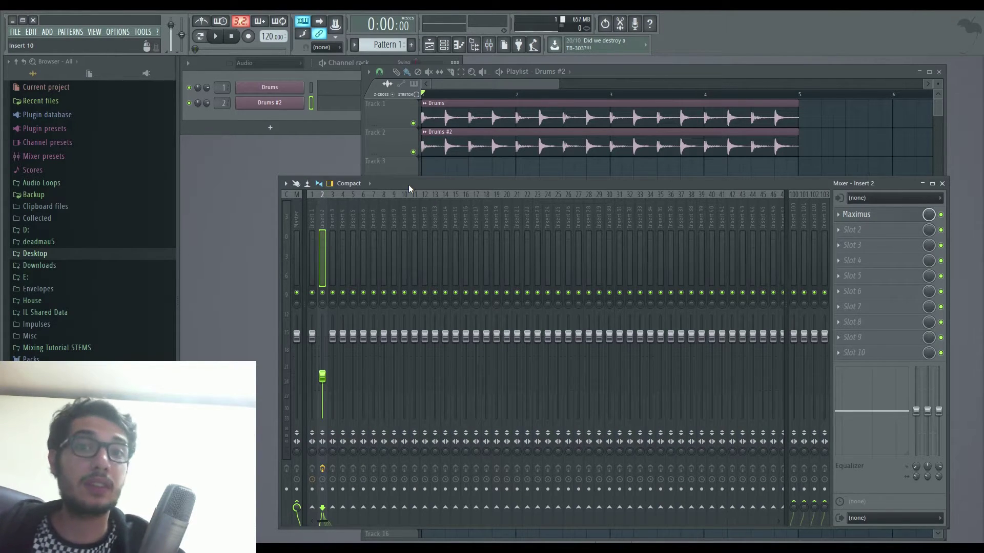
Arm the master track for disk recording and render it to a full-song WAV at 32Bit float
click(392, 137)
click(327, 236)
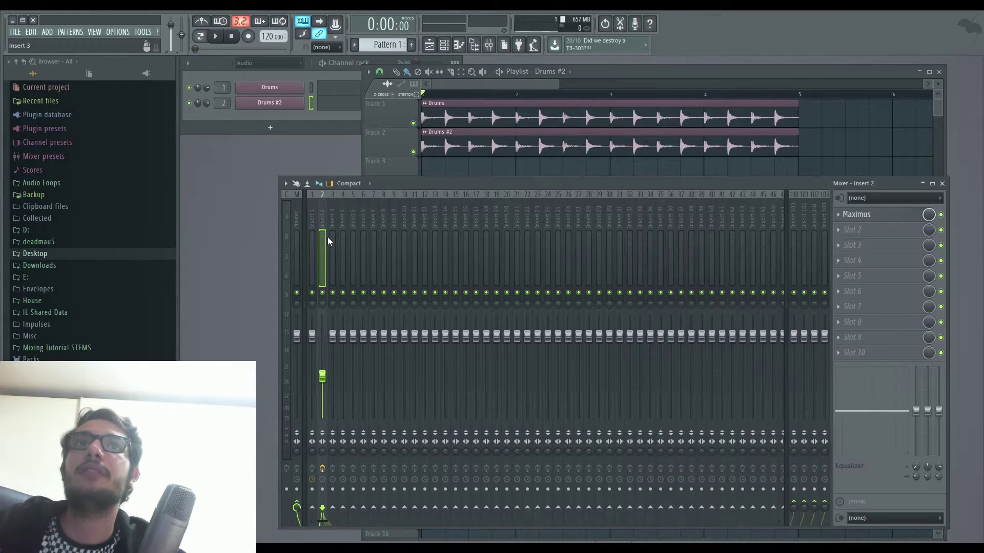
click(296, 489)
click(285, 183)
mouse_move(322, 206)
click(407, 207)
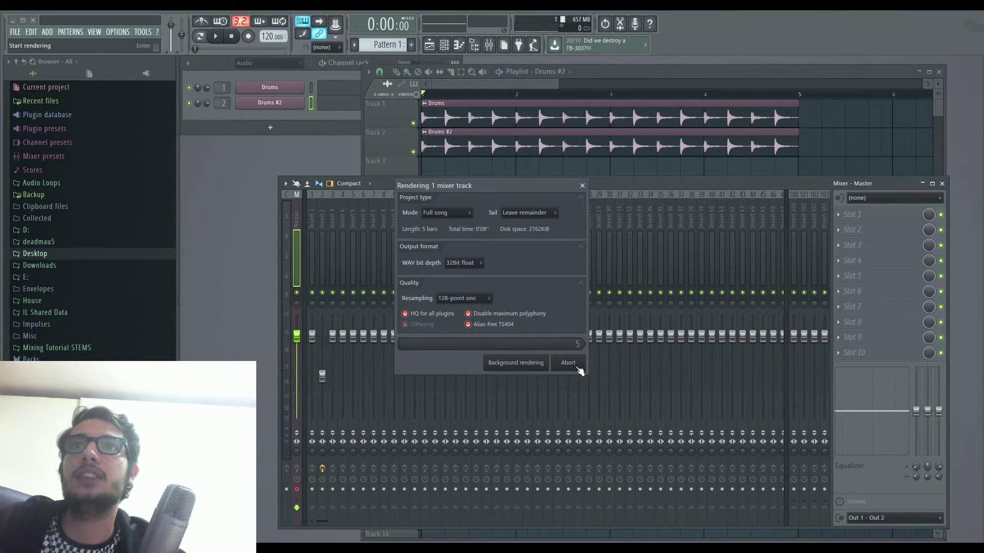
Delete the Drums #2 clip from the playlist and move the rendered master clip up to Track 2
click(403, 137)
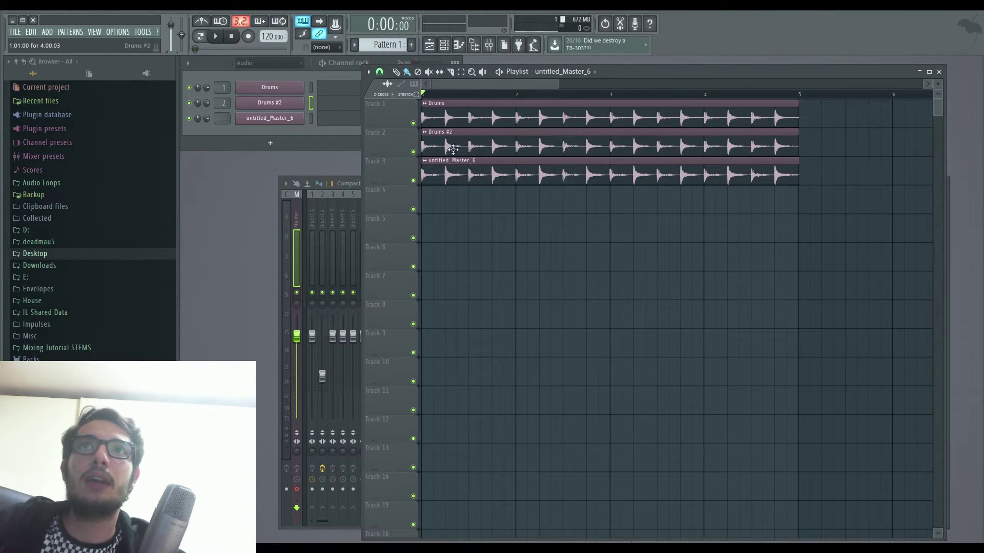
click(323, 256)
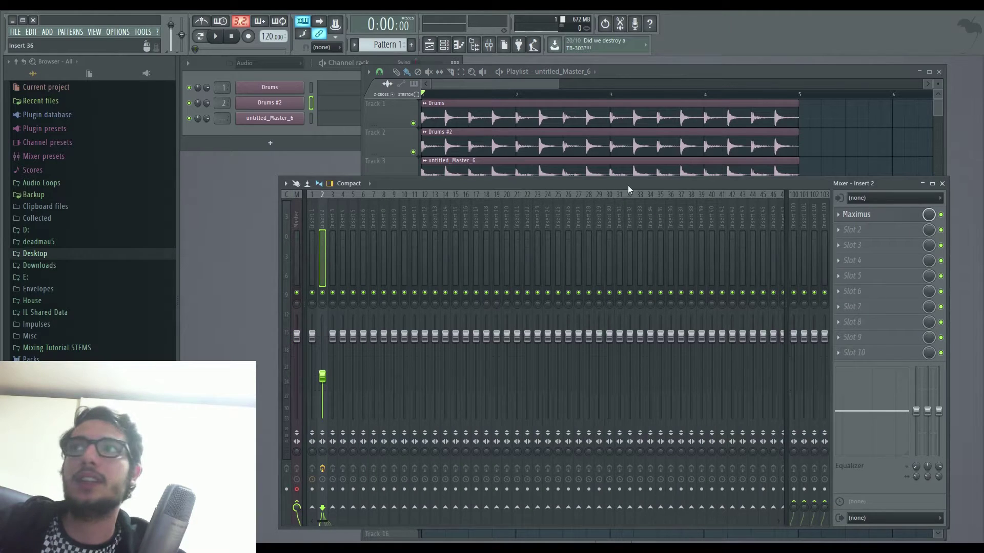
click(376, 147)
right_click(494, 147)
drag(465, 165, 465, 138)
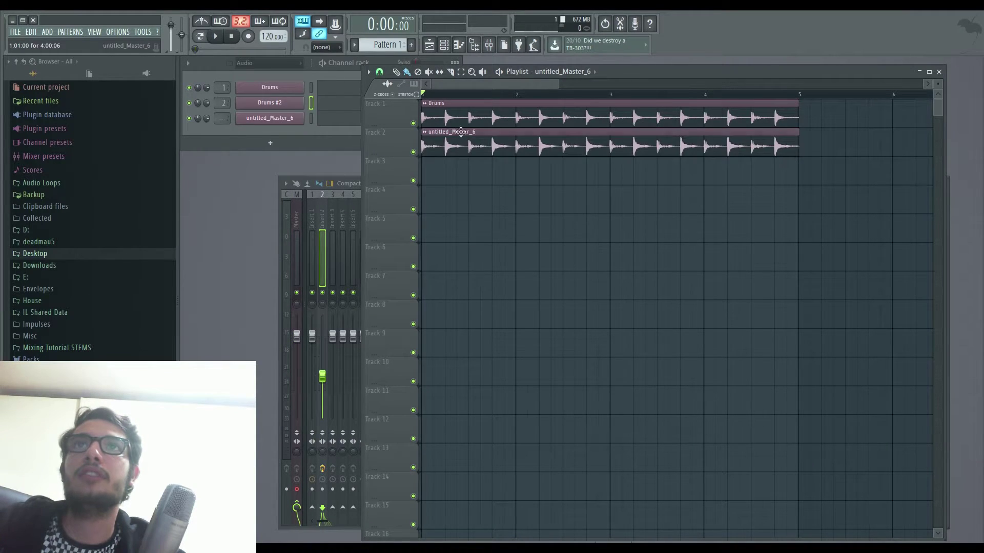
Compare the original drums with the rendered master by soloing Track 1 and Track 2 alternately during playback, and stop playback
right_click(414, 124)
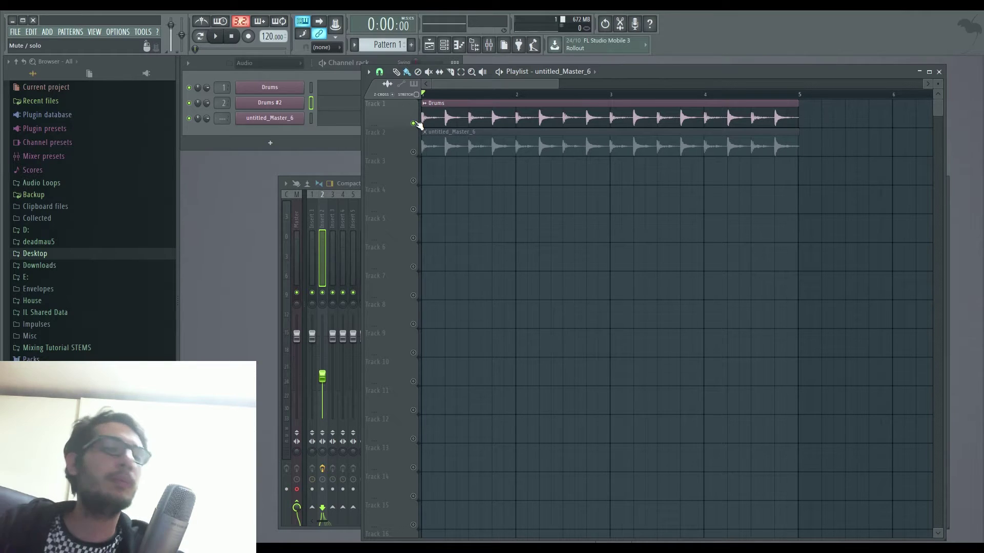
key(space)
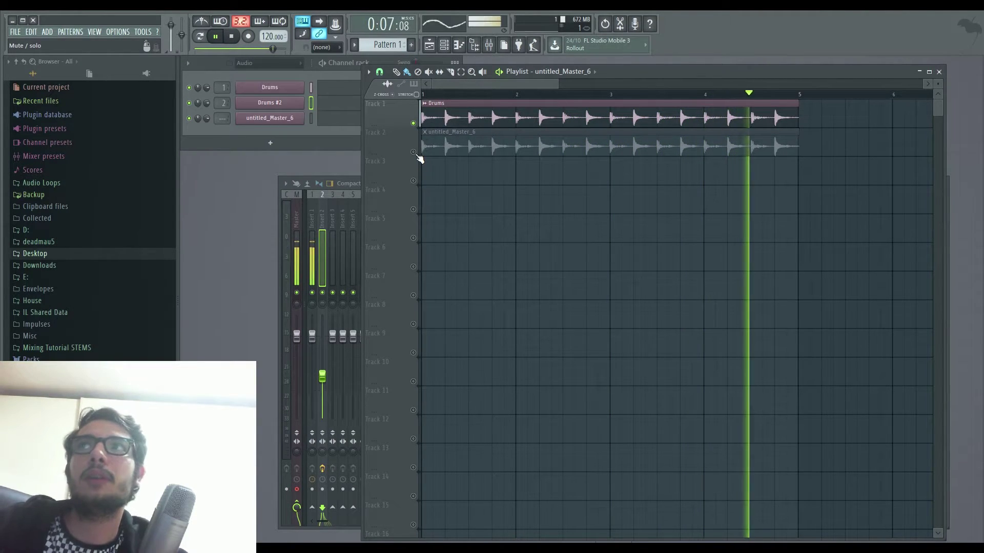
right_click(414, 153)
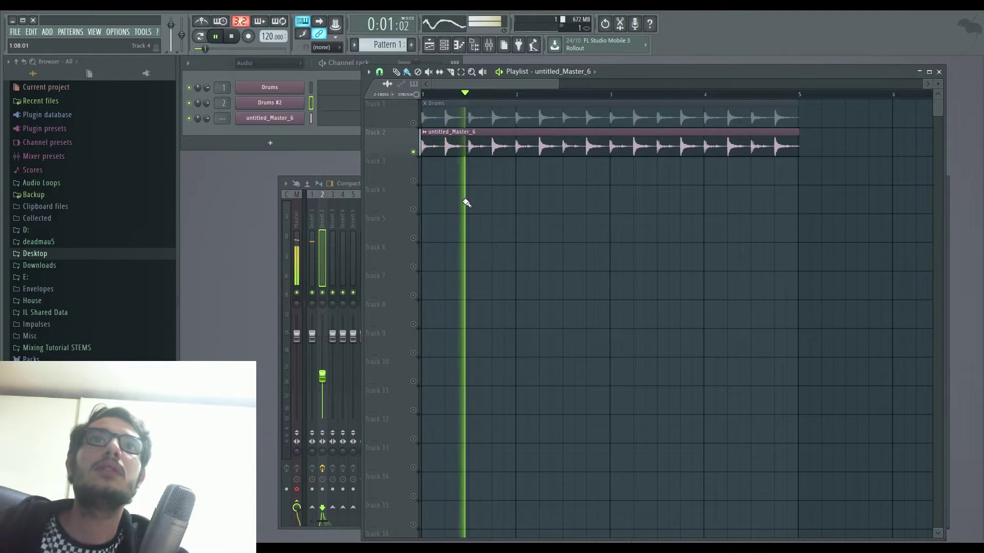
right_click(414, 123)
right_click(414, 152)
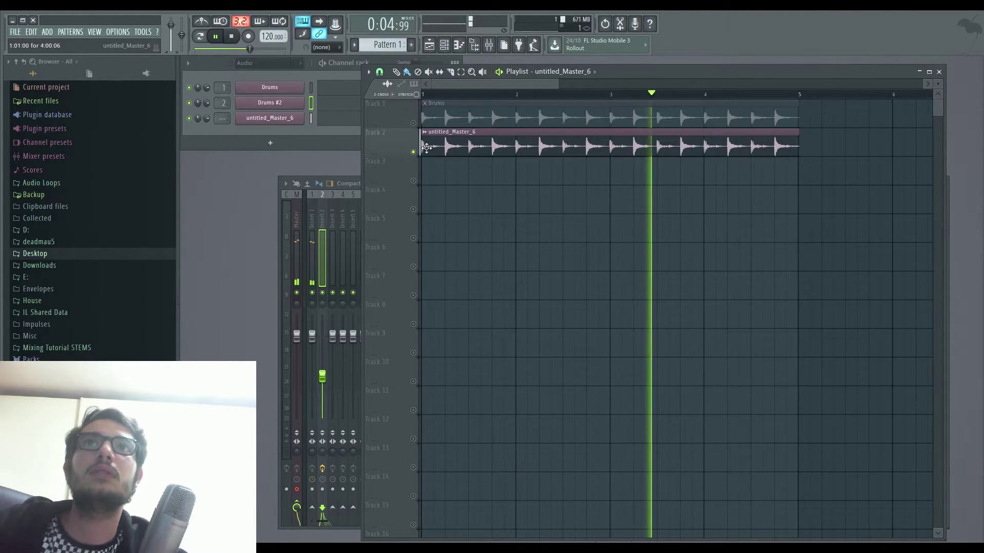
right_click(413, 123)
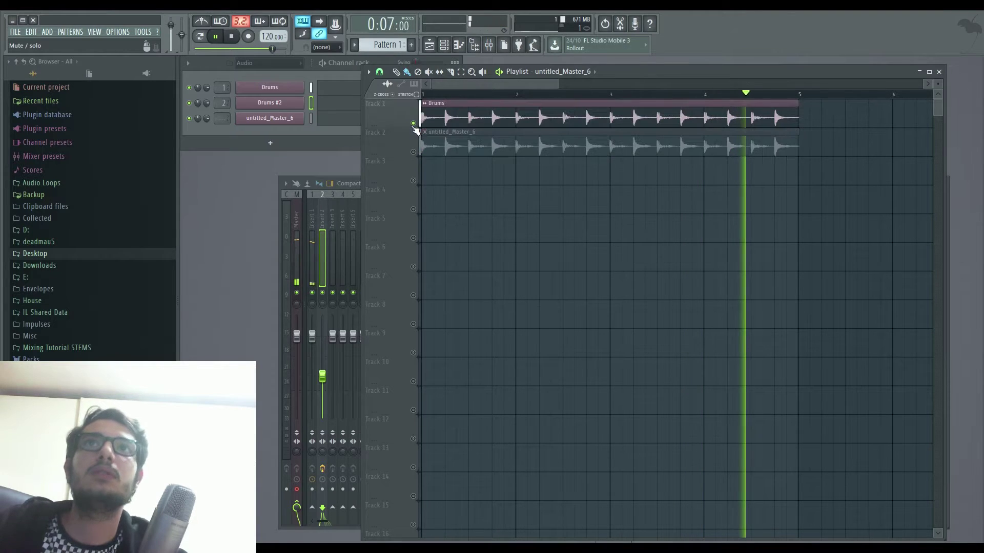
key(space)
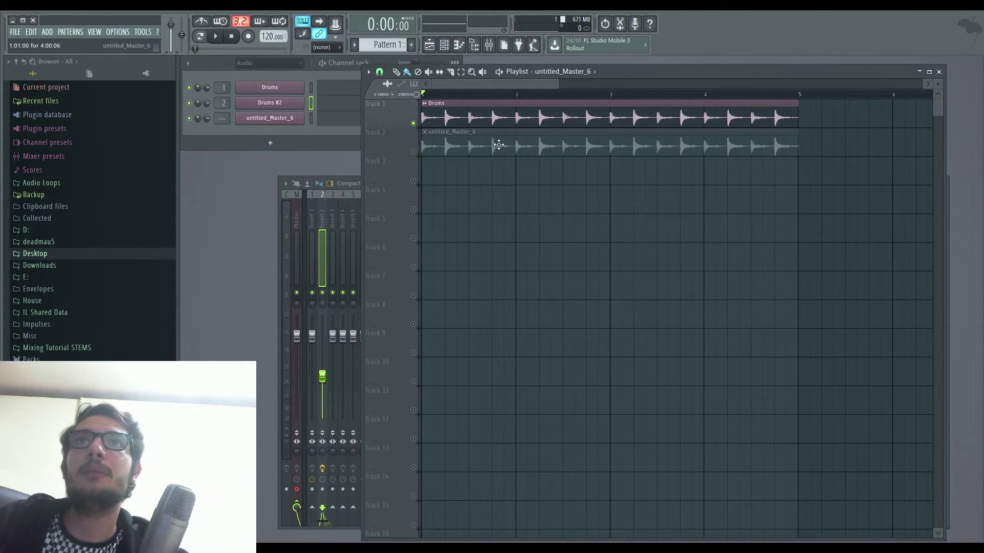
Enlarge playlist Tracks 1 and 2 and unmute Track 2 to compare the dry and rendered waveforms closely
right_click(393, 130)
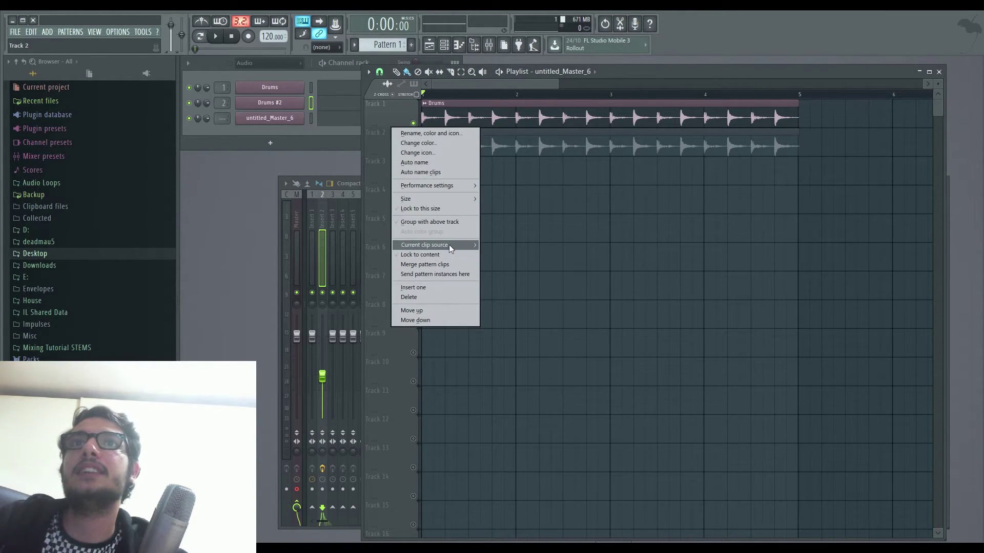
mouse_move(440, 199)
click(495, 237)
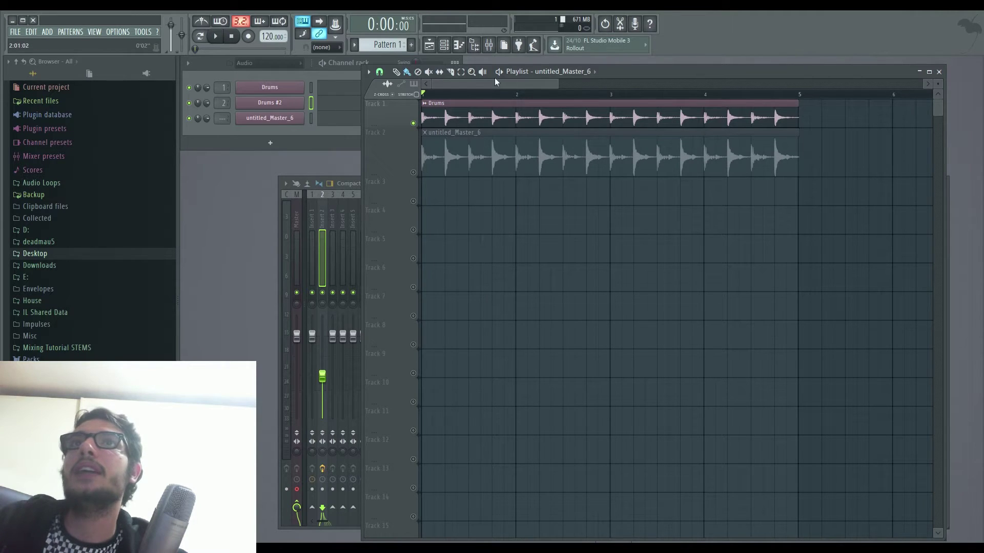
drag(380, 177, 381, 287)
drag(558, 86, 456, 92)
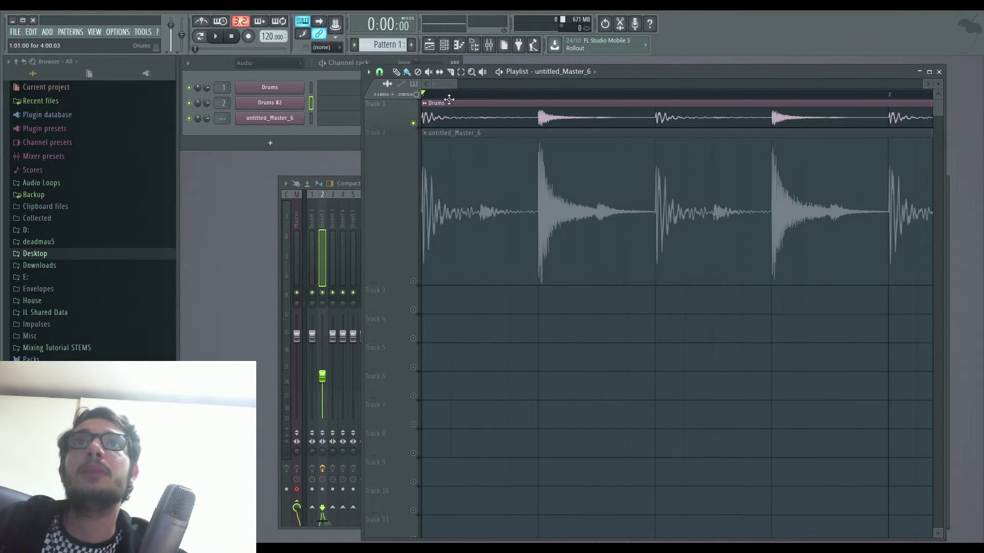
drag(381, 124, 386, 311)
click(414, 434)
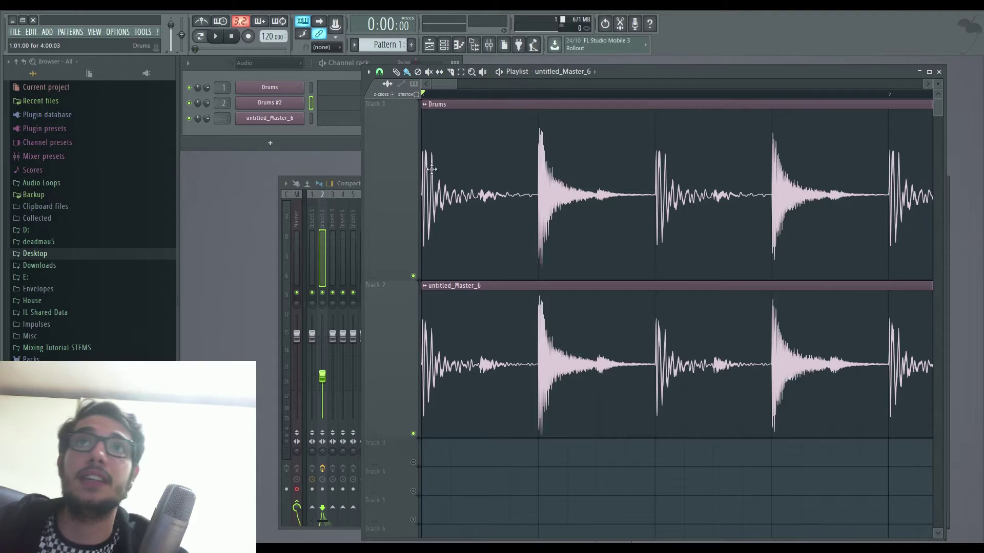
Reset the height of playlist Tracks 1 and 2 to 100%
ctrl+scroll(433, 198, down, 6)
right_click(393, 100)
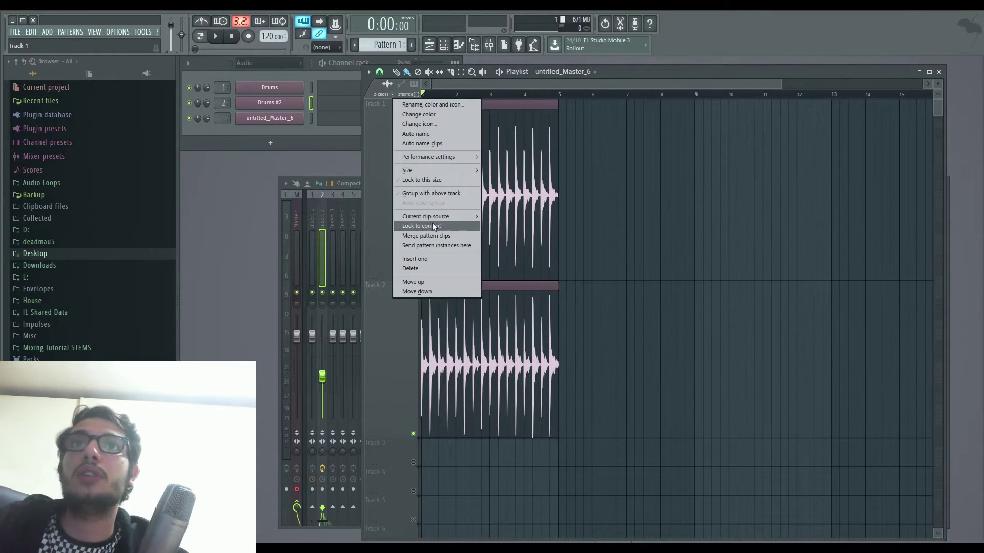
mouse_move(435, 170)
click(497, 179)
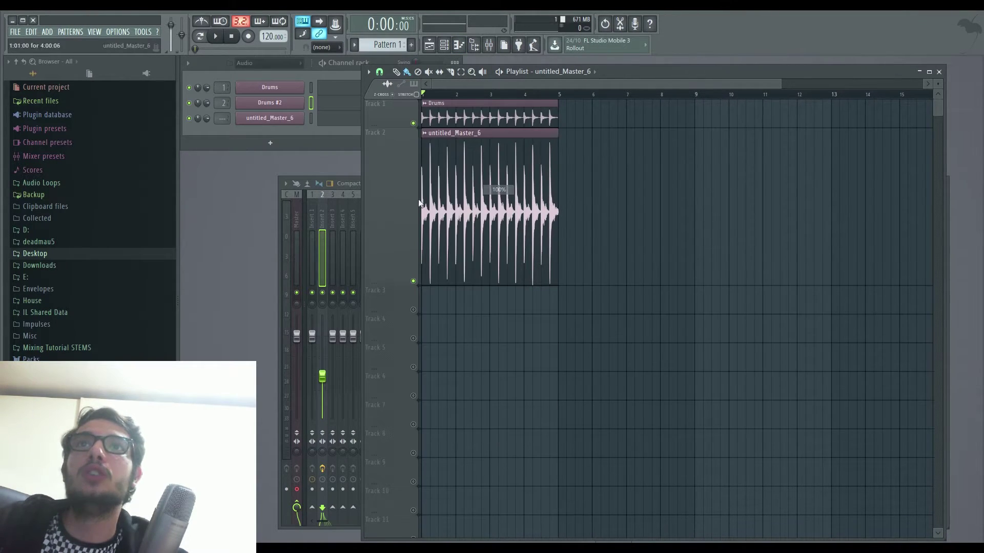
right_click(388, 129)
mouse_move(474, 199)
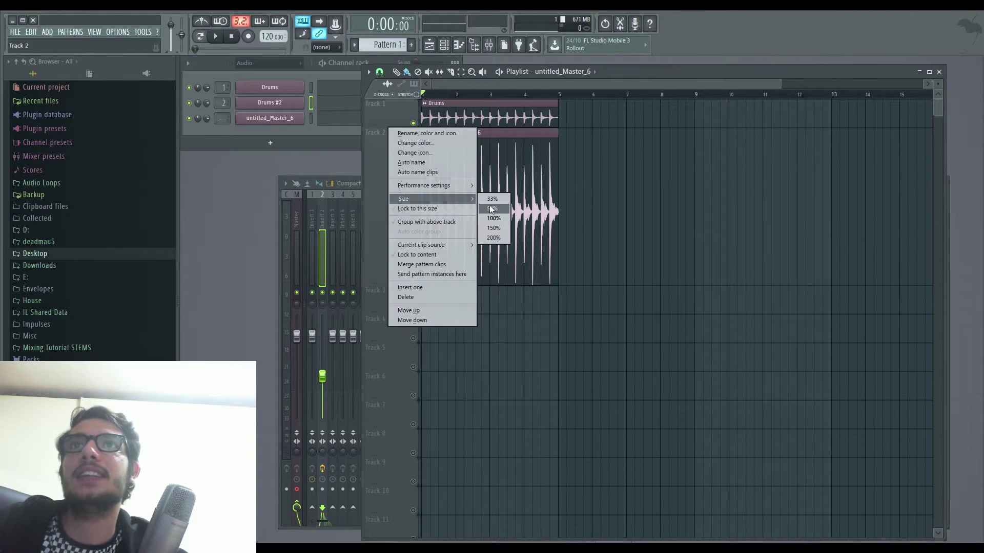
click(495, 215)
Mute Track 2, play the loop, and switch the solo between both playlist tracks to compare them again, finishing on the rendered master
click(412, 152)
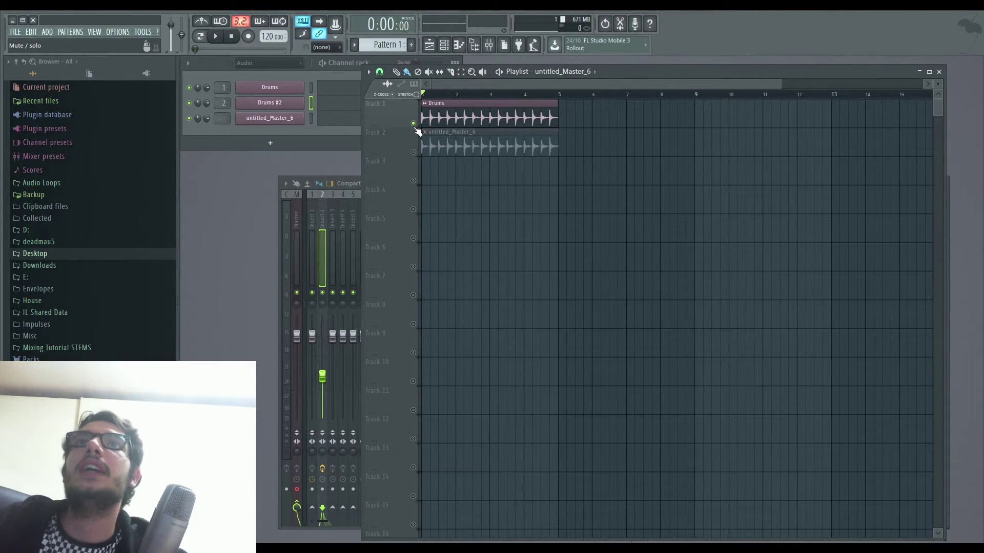
key(space)
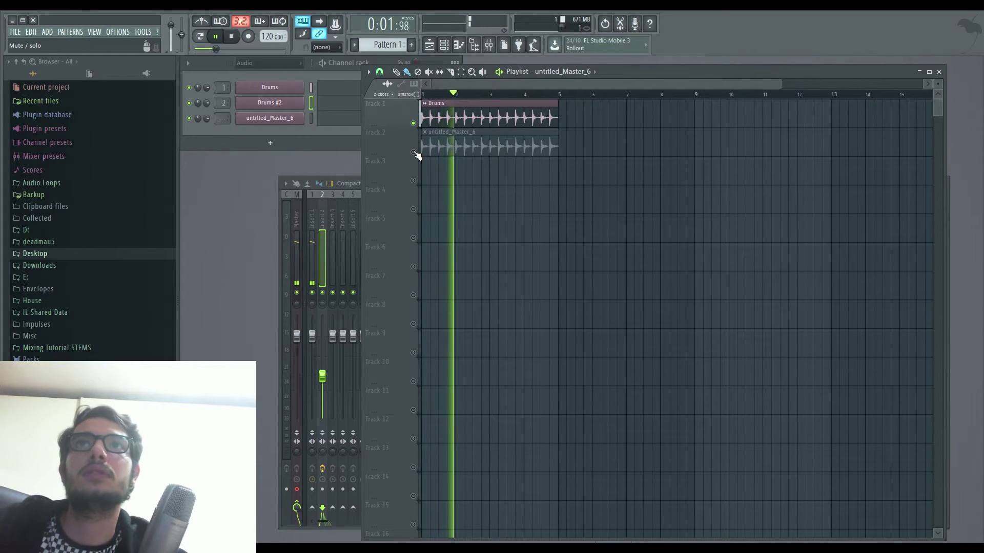
right_click(414, 152)
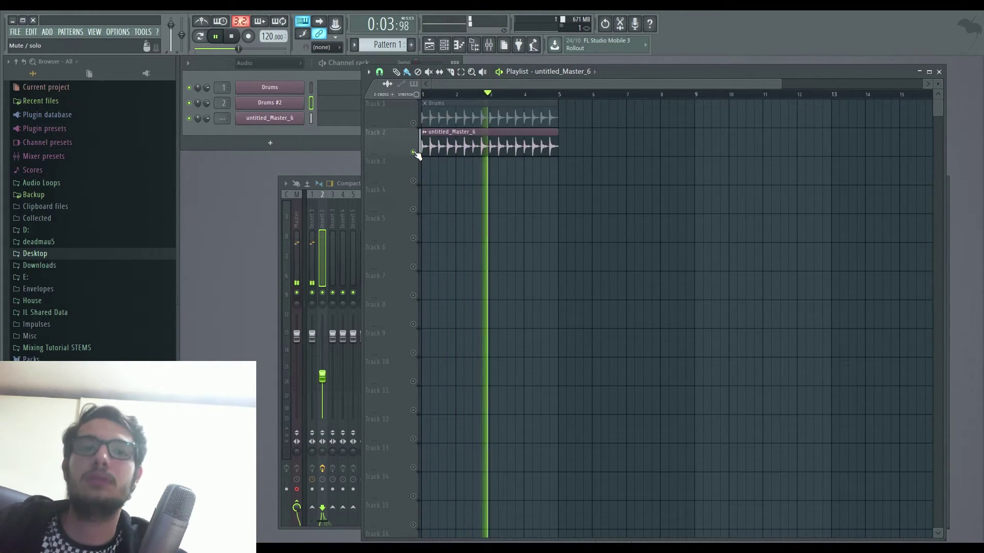
right_click(414, 123)
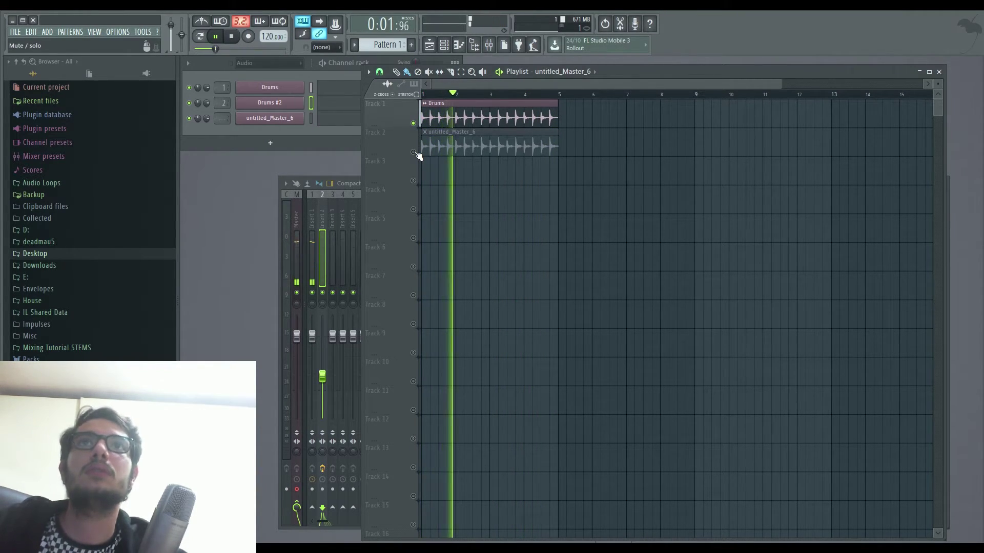
right_click(414, 153)
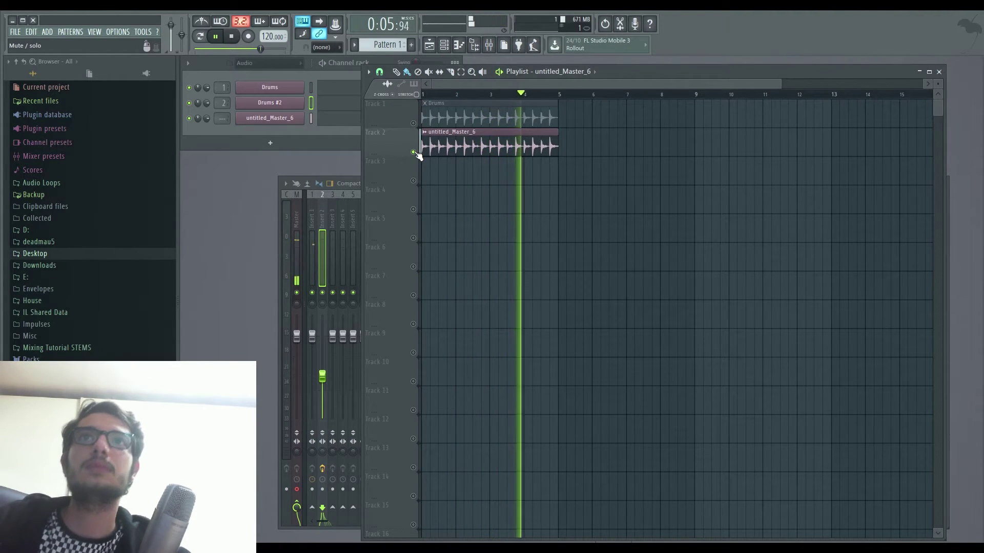
key(space)
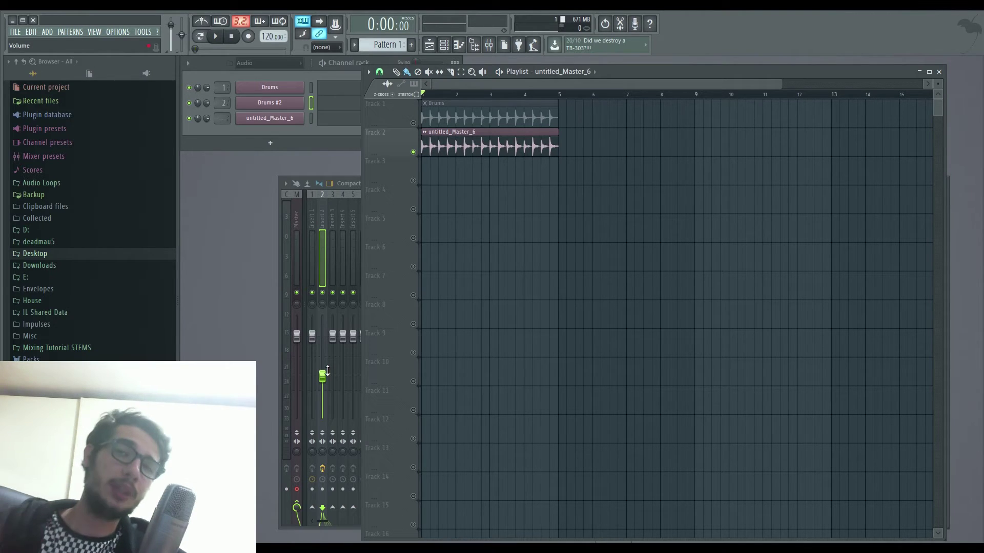
Reopen the Maximus compressor on mixer insert 2
click(327, 245)
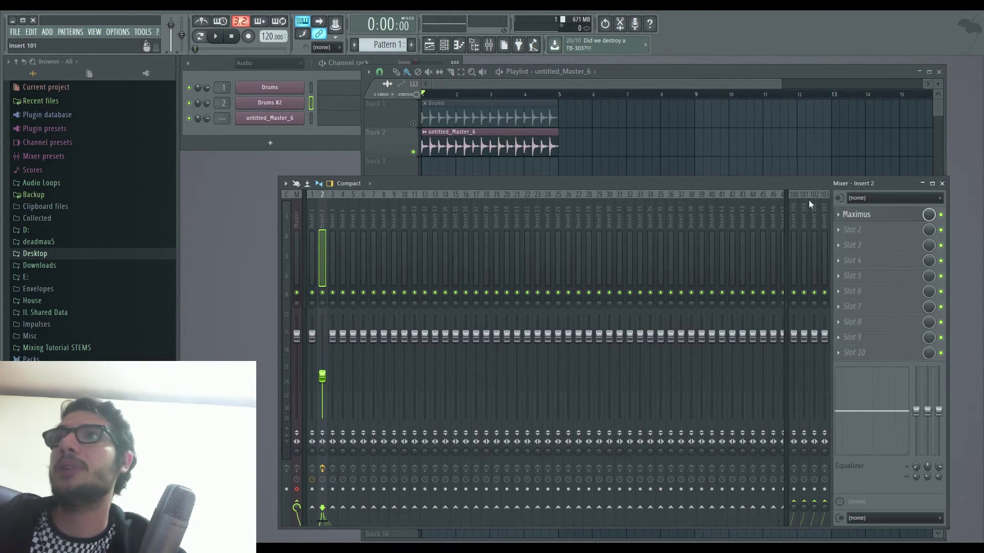
click(854, 215)
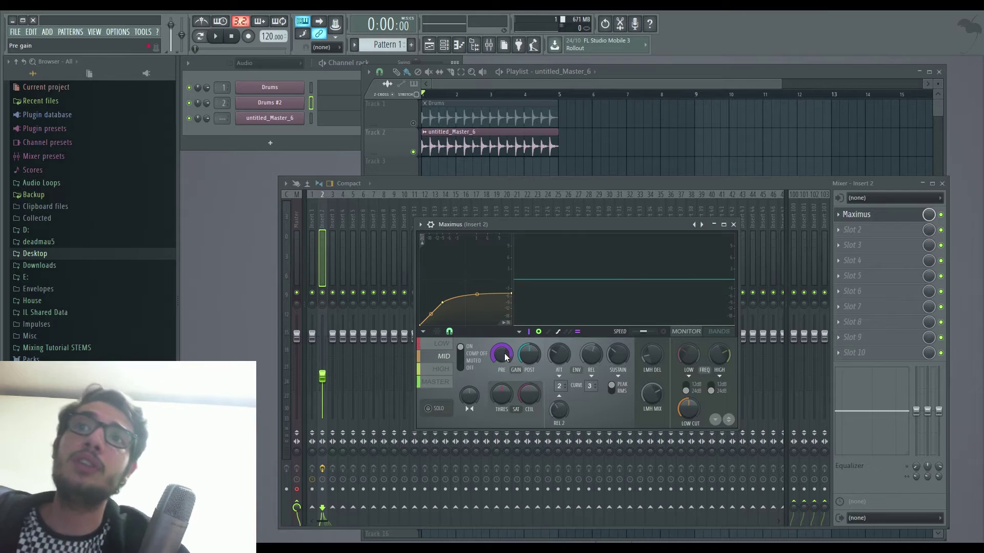